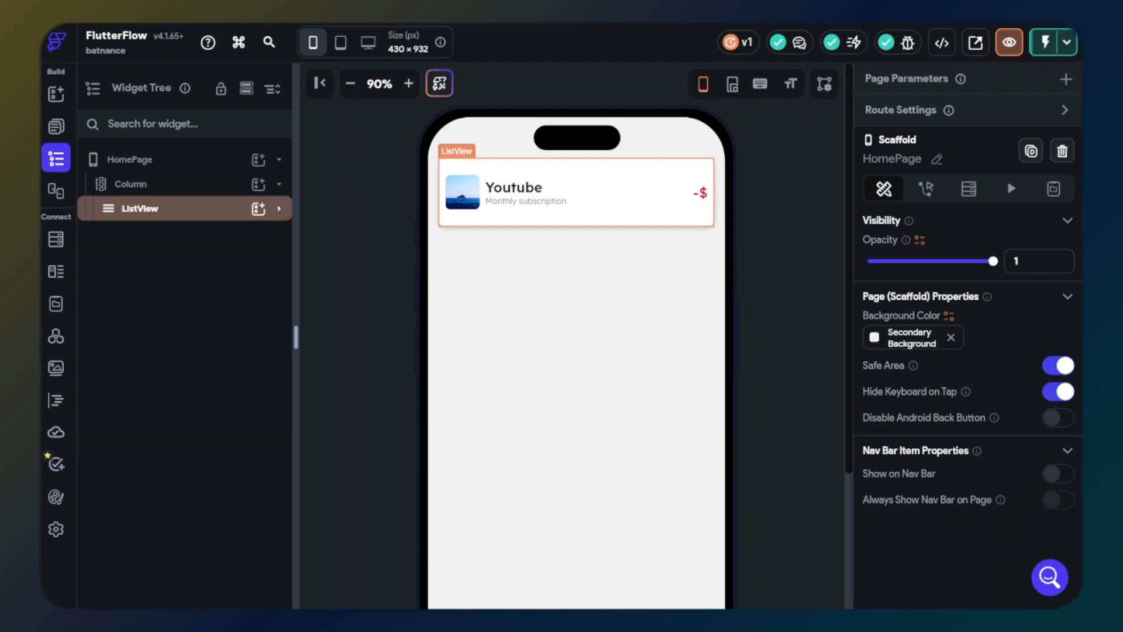
# Start a backend query on the HomePage ListView with Supabase Query as the query type
pyautogui.click(140, 209)
pyautogui.click(279, 208)
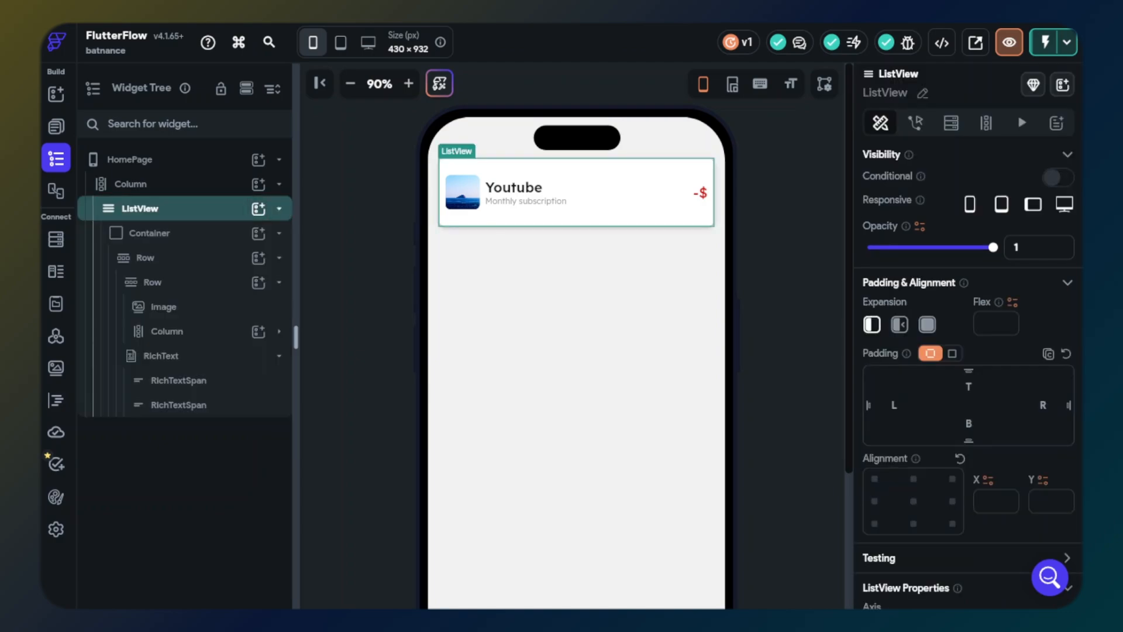
pyautogui.click(951, 123)
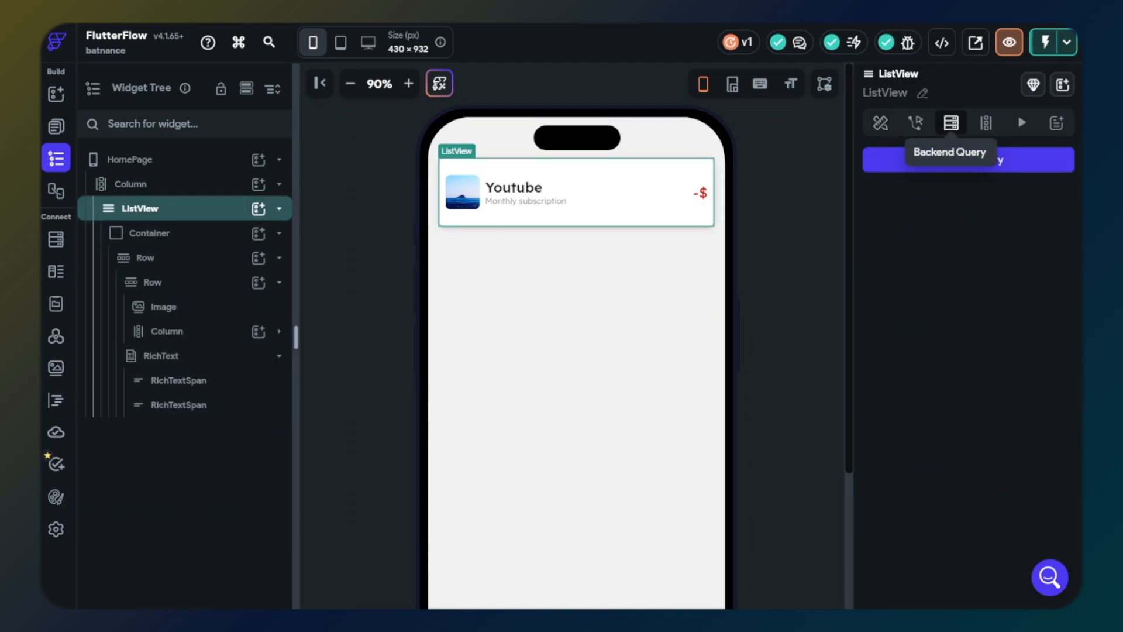
pyautogui.click(968, 160)
pyautogui.click(725, 155)
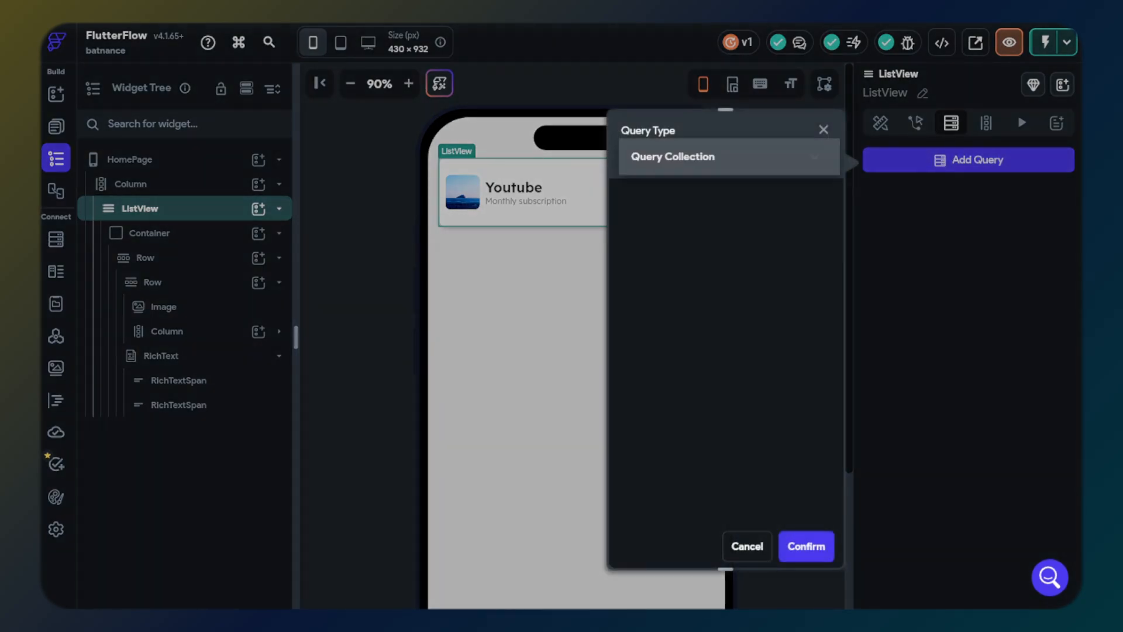
pyautogui.click(671, 266)
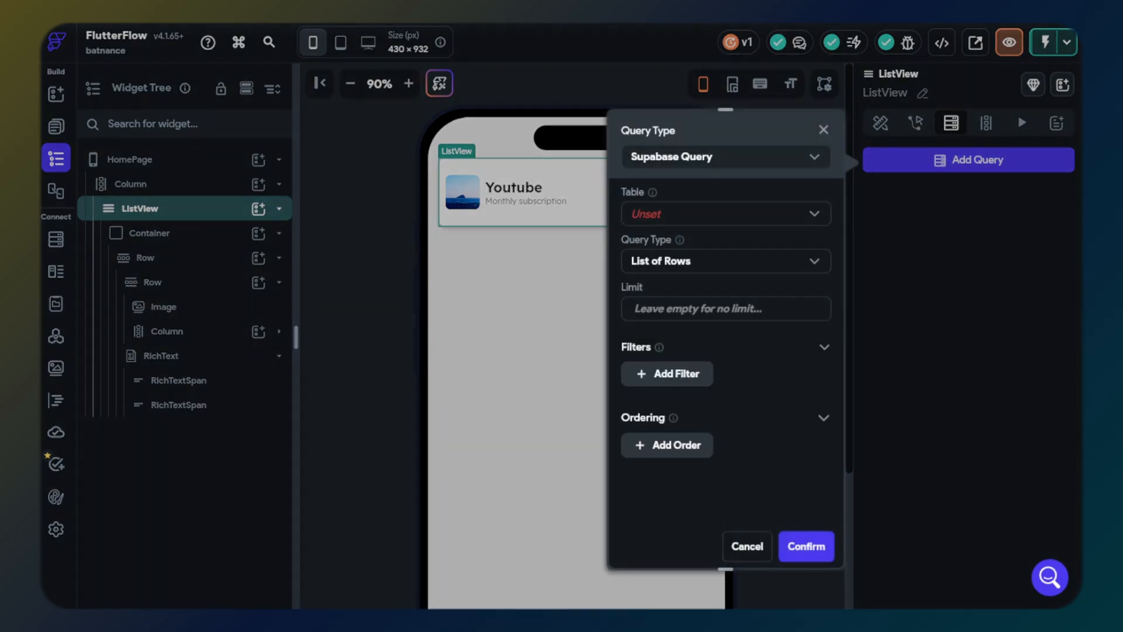
# Set the query to return a list of rows from the expense table and confirm generating the ListView's children dynamically
pyautogui.click(725, 214)
pyautogui.click(651, 213)
pyautogui.click(702, 260)
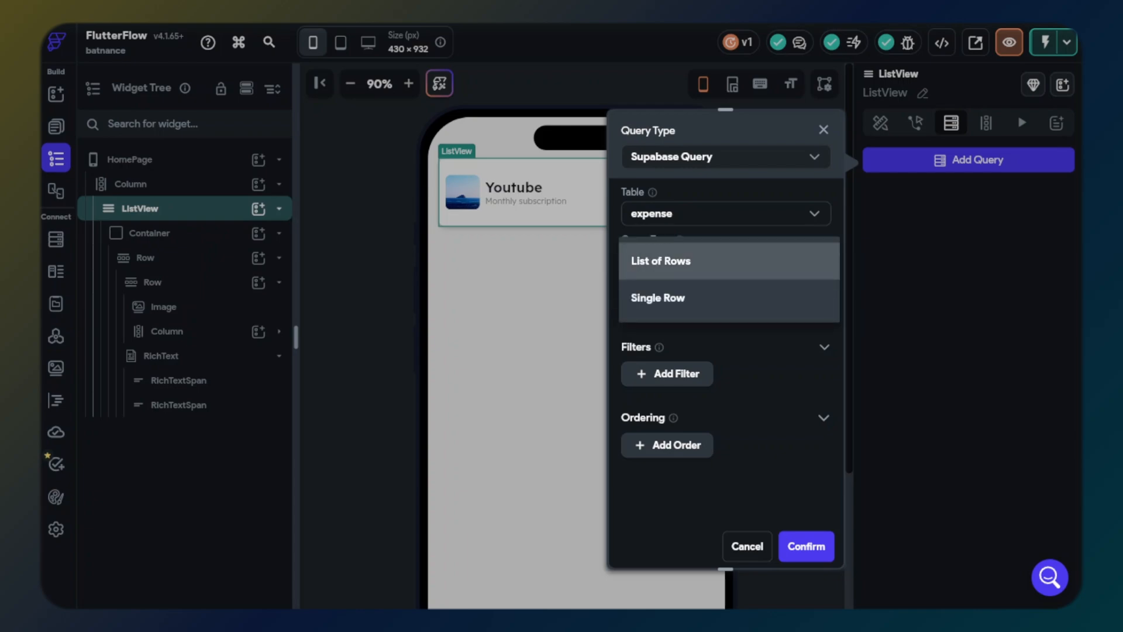
pyautogui.click(699, 259)
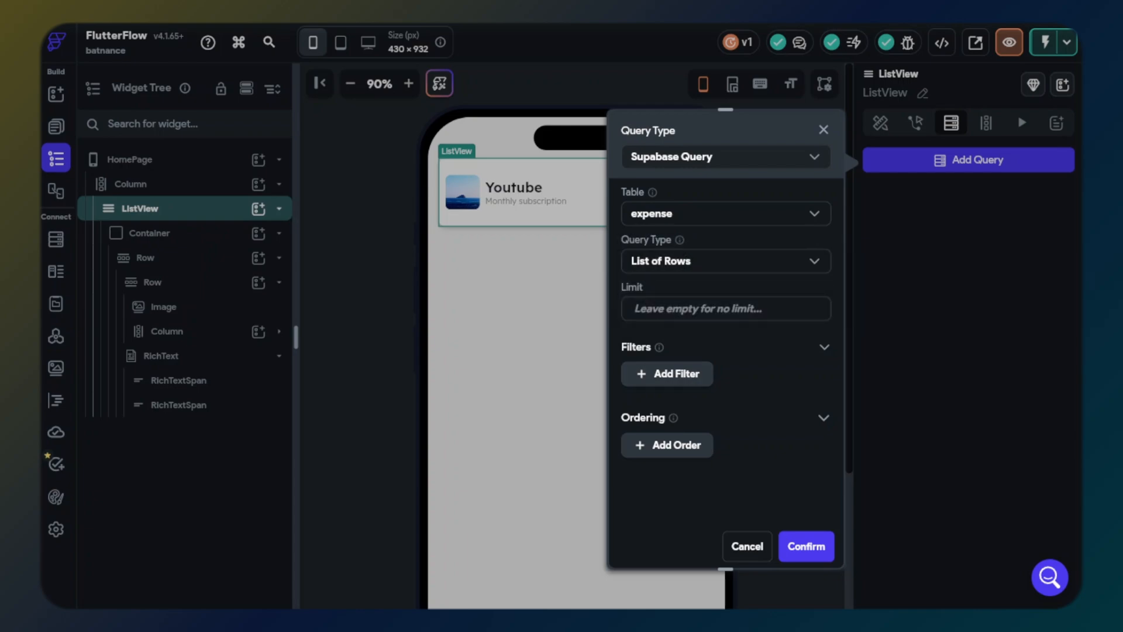
pyautogui.click(806, 546)
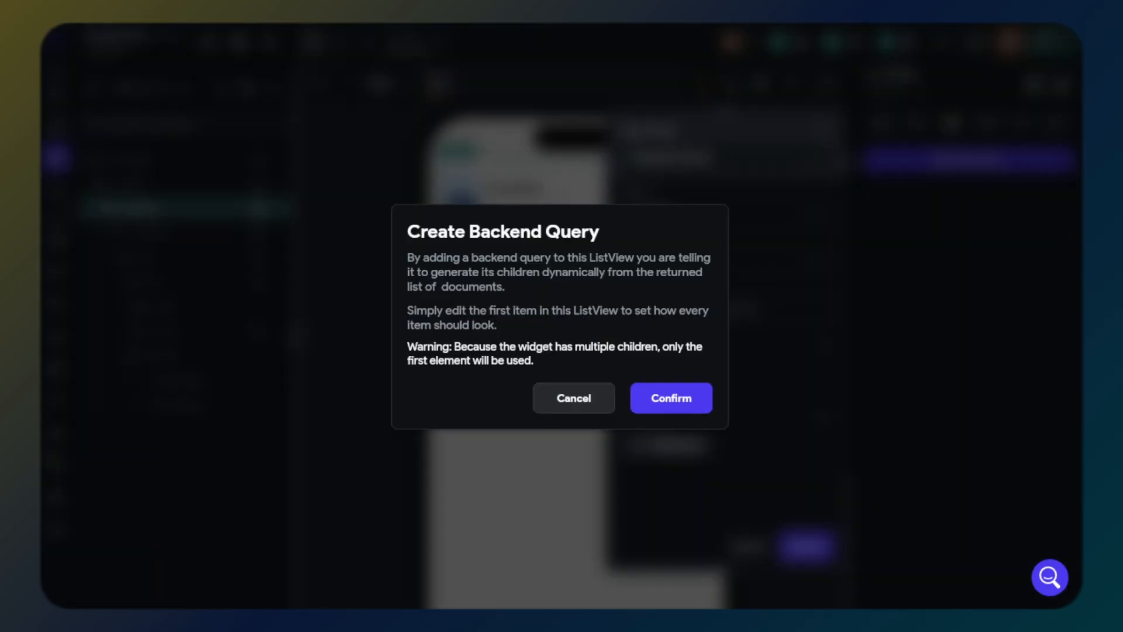
pyautogui.click(671, 397)
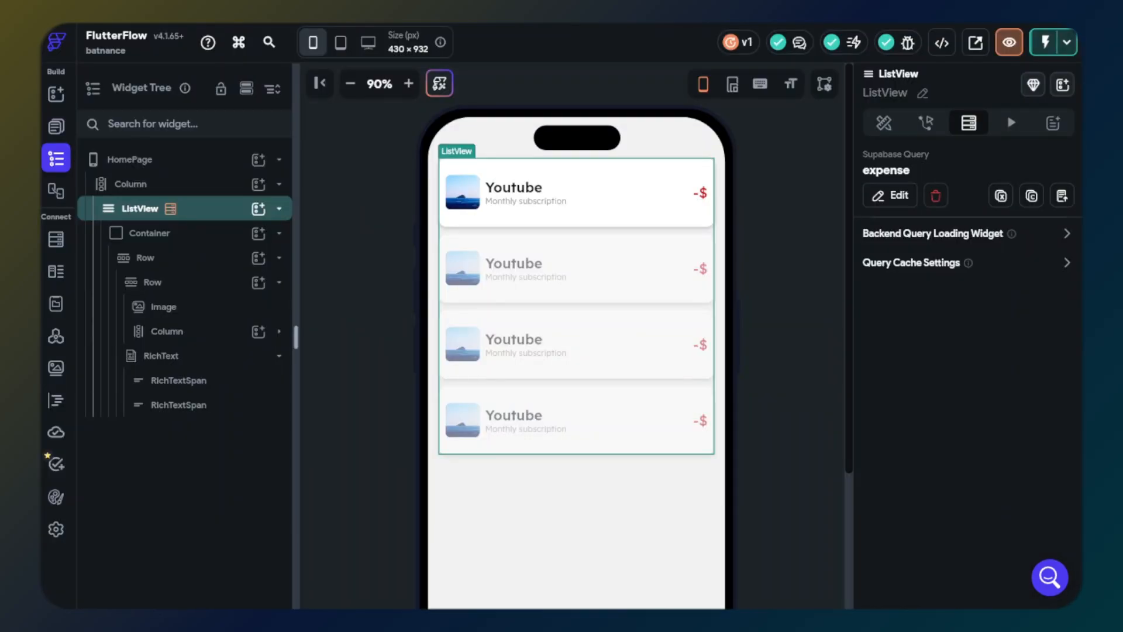
# Bind the list item image's path to the picture field of the expense row
pyautogui.click(884, 122)
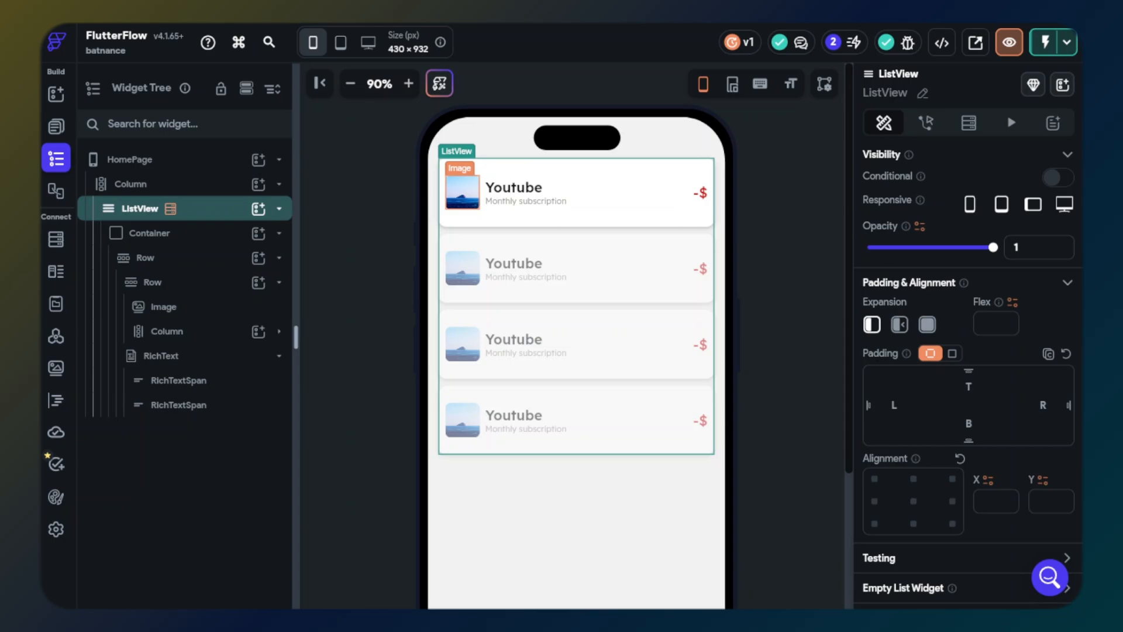
pyautogui.click(462, 191)
pyautogui.scroll(-6, 968, 351)
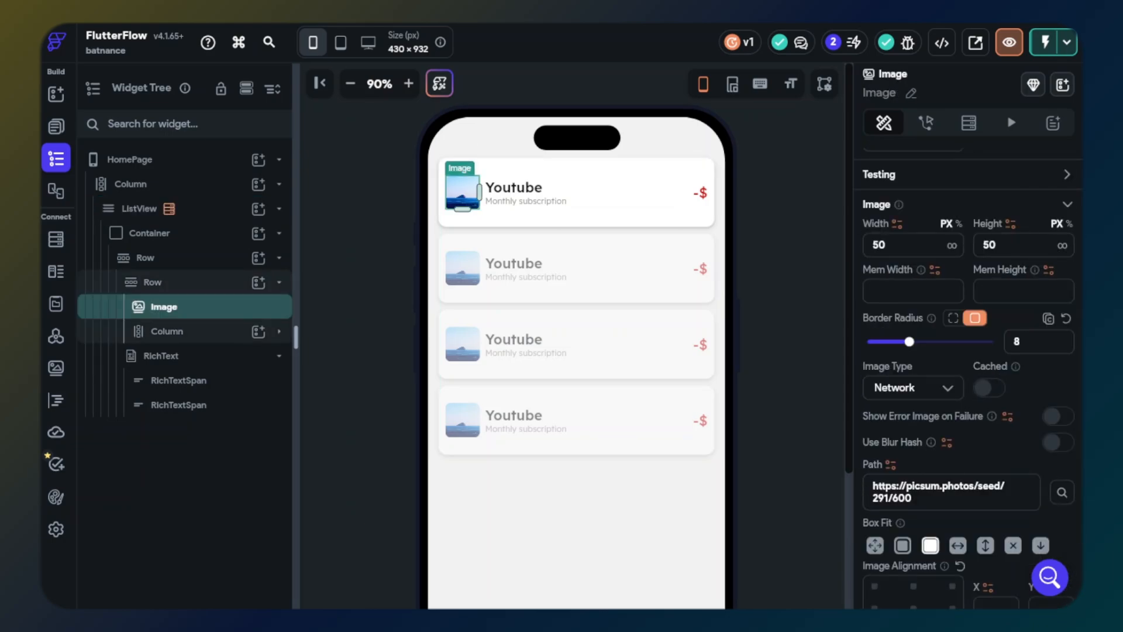
pyautogui.click(891, 465)
pyautogui.click(683, 388)
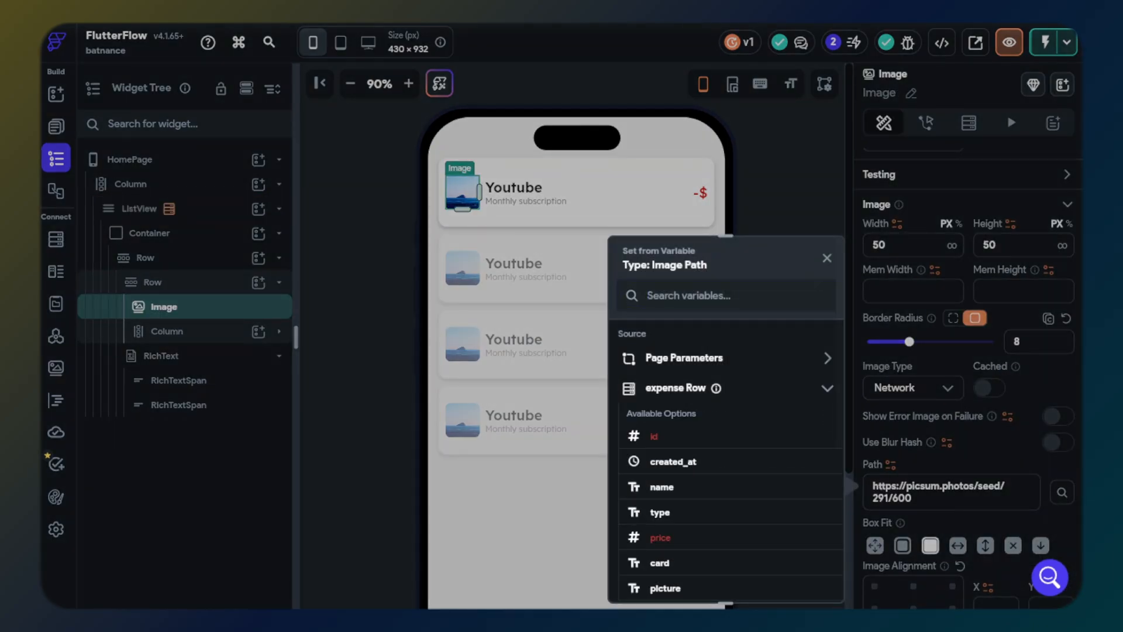
pyautogui.scroll(-3, 702, 410)
pyautogui.click(659, 435)
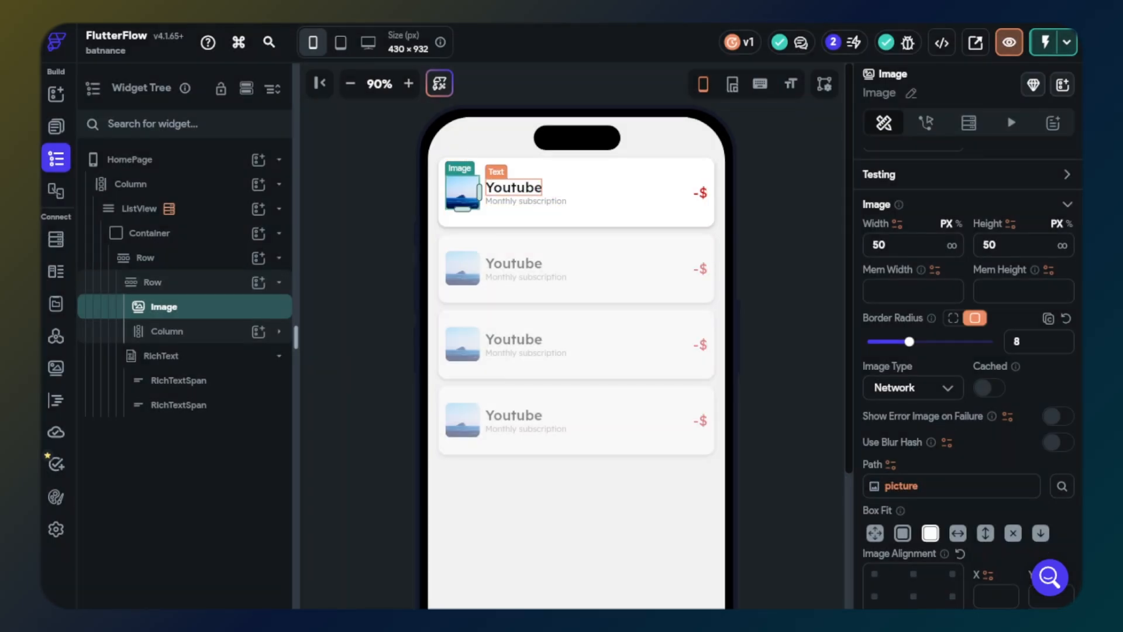
# Bind the list item's "Youtube" title text to the expense row's name field with a blank default value
pyautogui.click(514, 188)
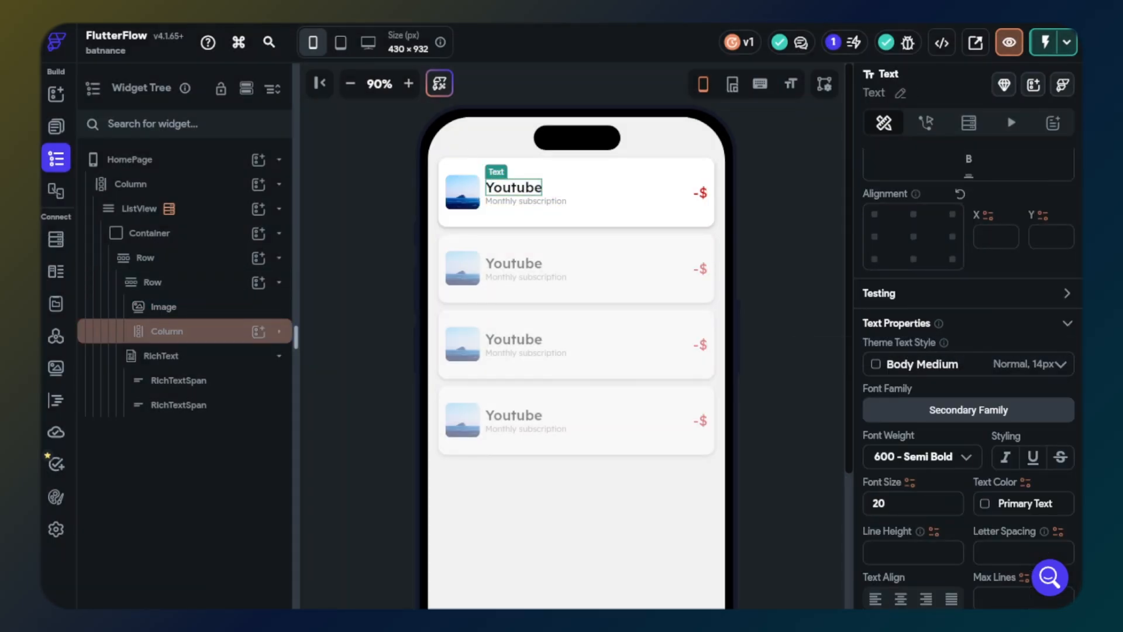
pyautogui.scroll(5, 948, 357)
pyautogui.scroll(2, 969, 351)
pyautogui.click(889, 217)
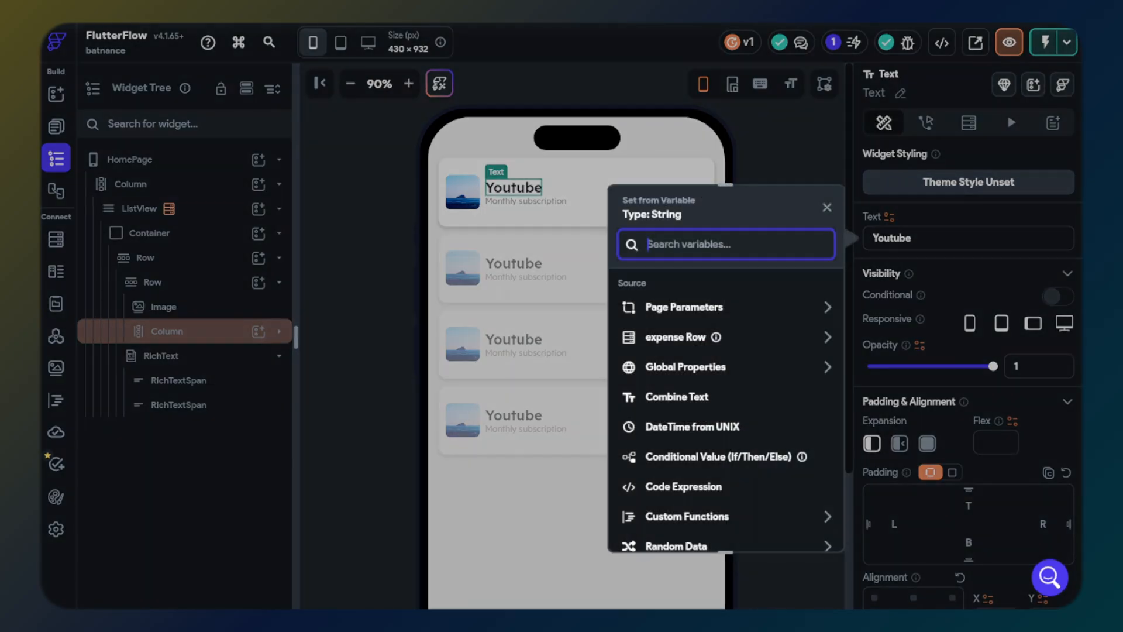
pyautogui.click(675, 337)
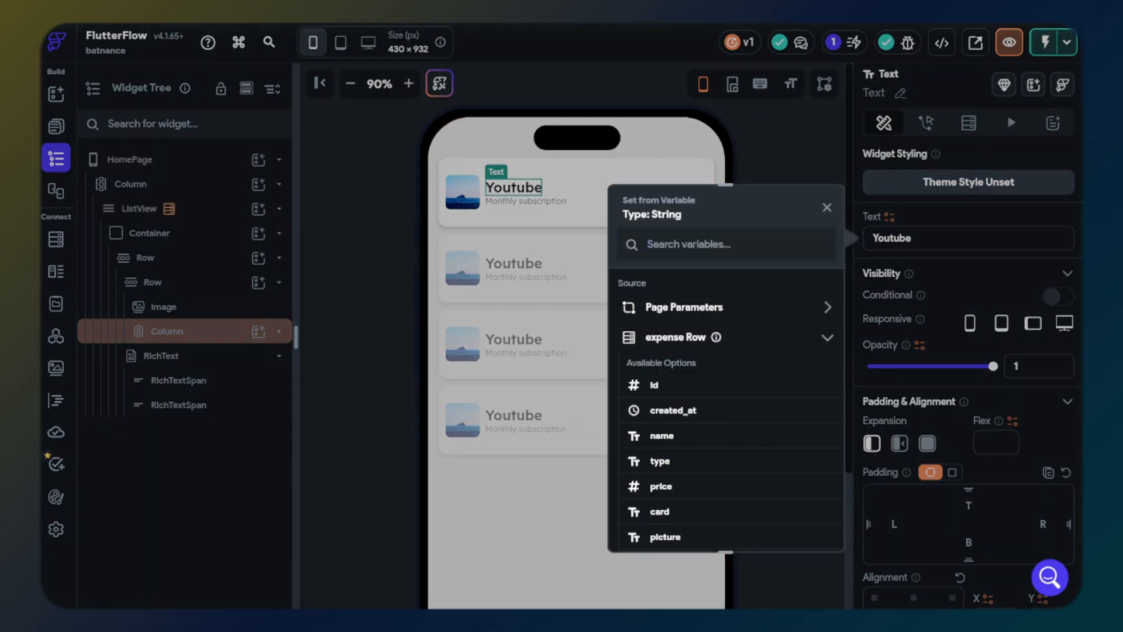
pyautogui.click(662, 435)
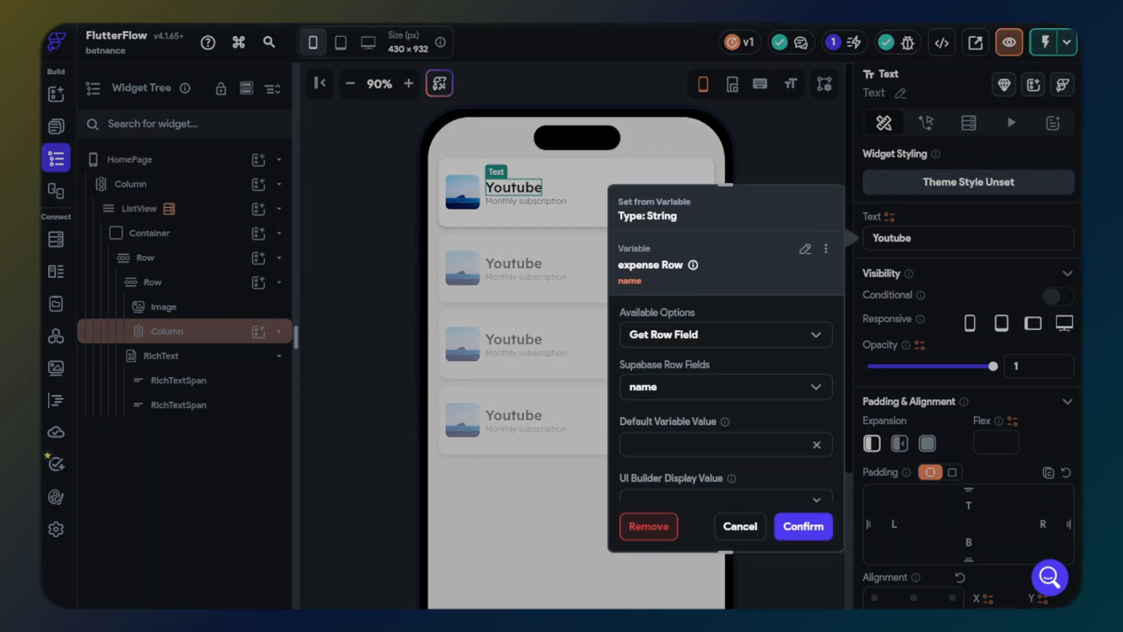
pyautogui.click(803, 526)
pyautogui.click(717, 445)
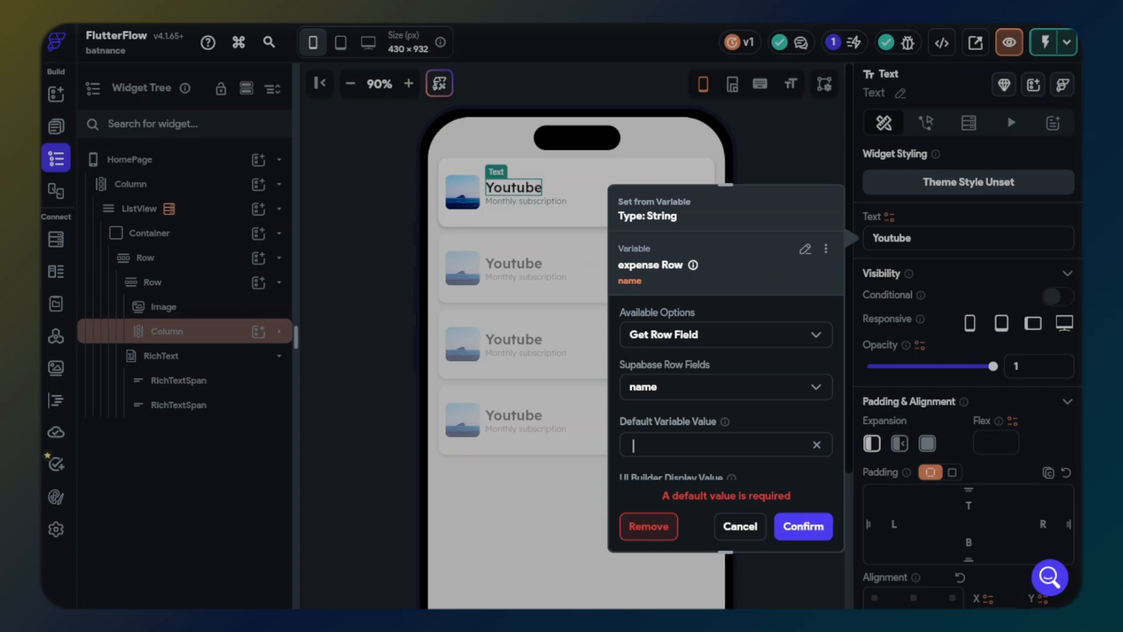
pyautogui.click(803, 525)
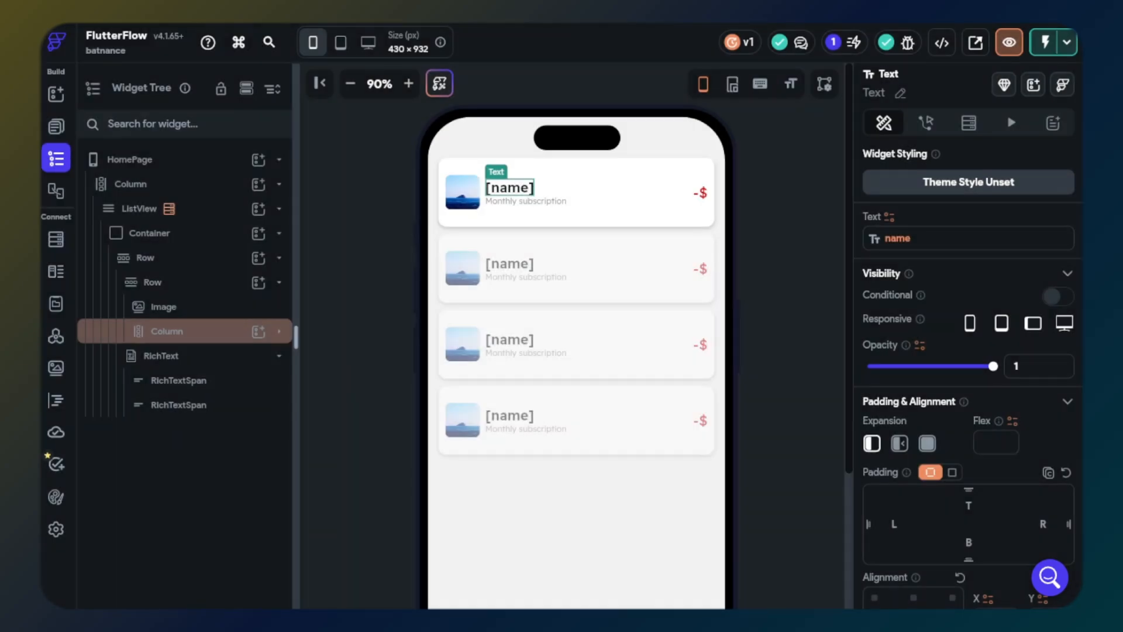
# Bind the "Monthly subscription" text under the title to the expense row's type field
pyautogui.click(526, 201)
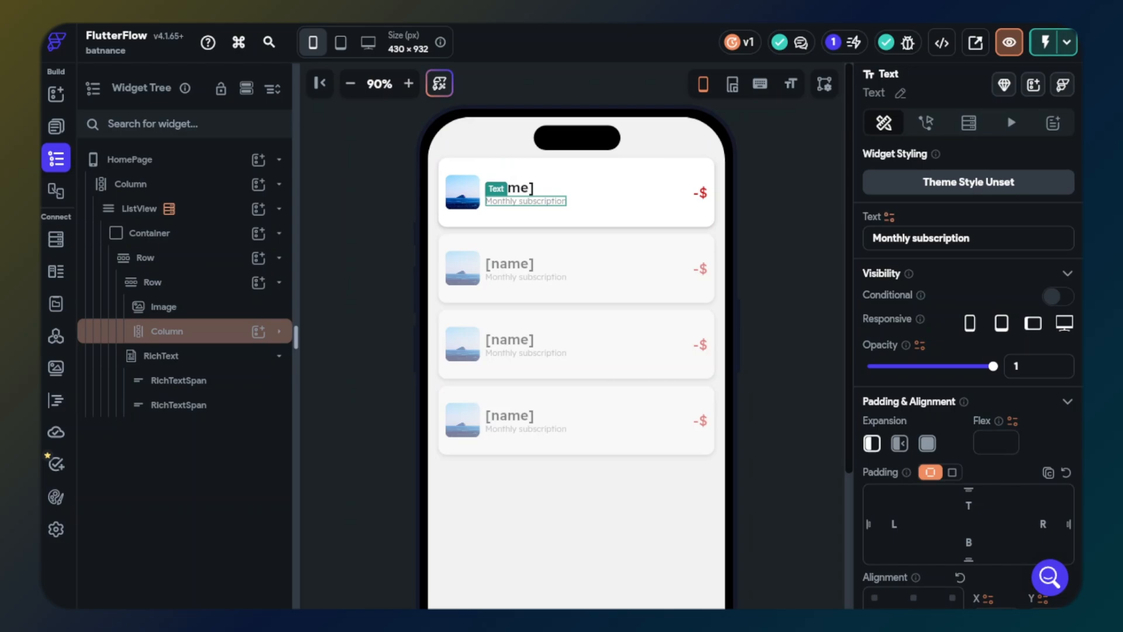
pyautogui.click(889, 217)
pyautogui.click(676, 337)
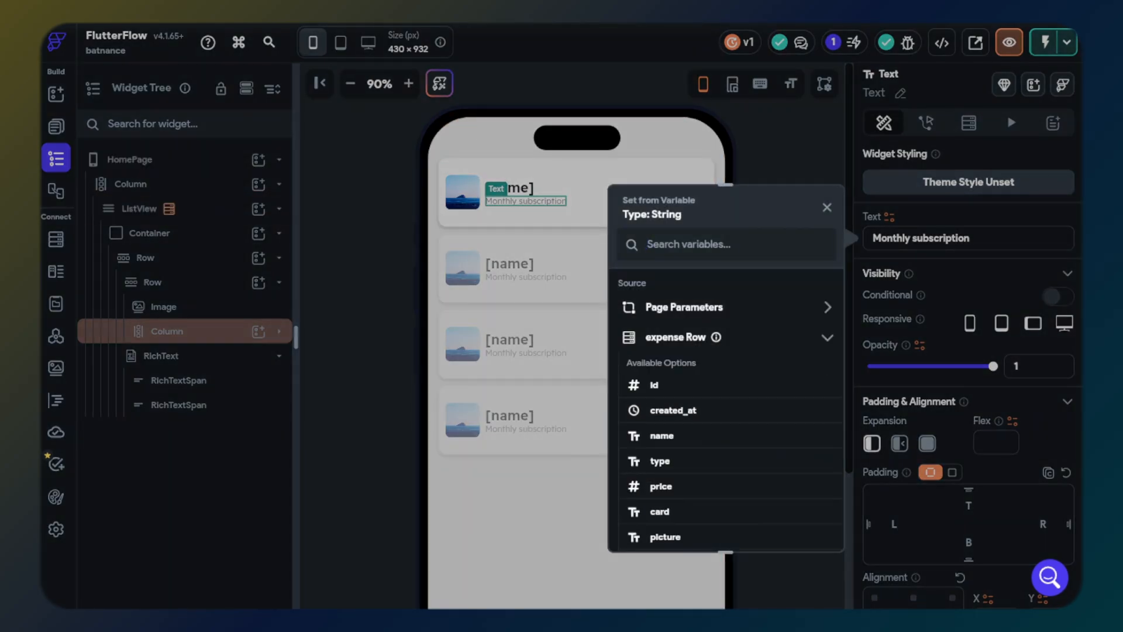
pyautogui.scroll(-2, 726, 368)
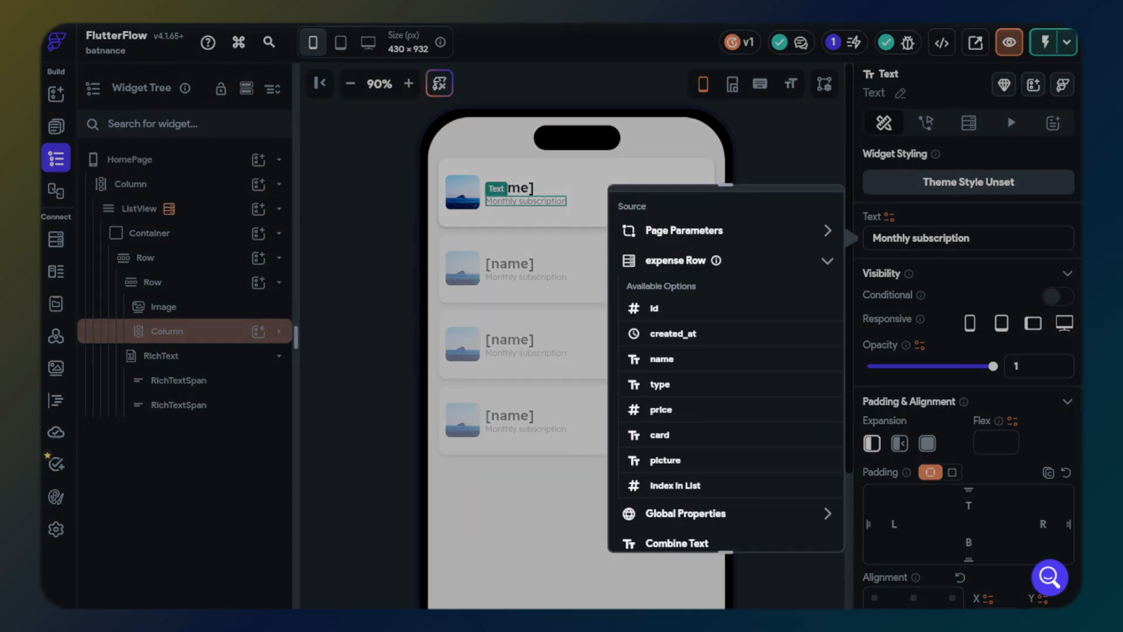
pyautogui.click(659, 384)
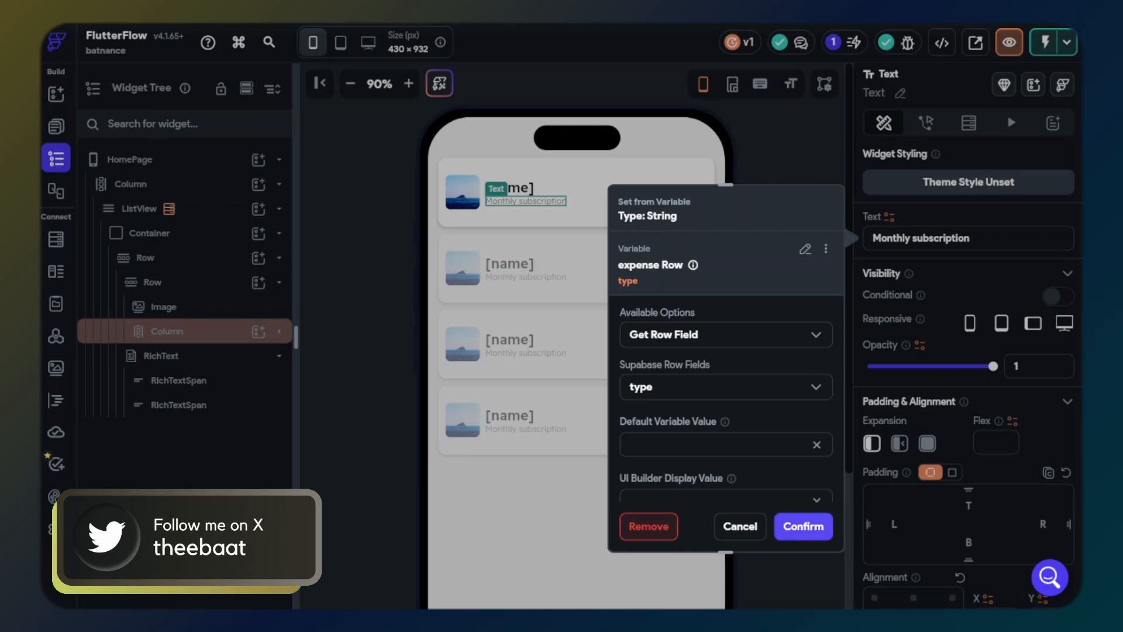
pyautogui.click(803, 526)
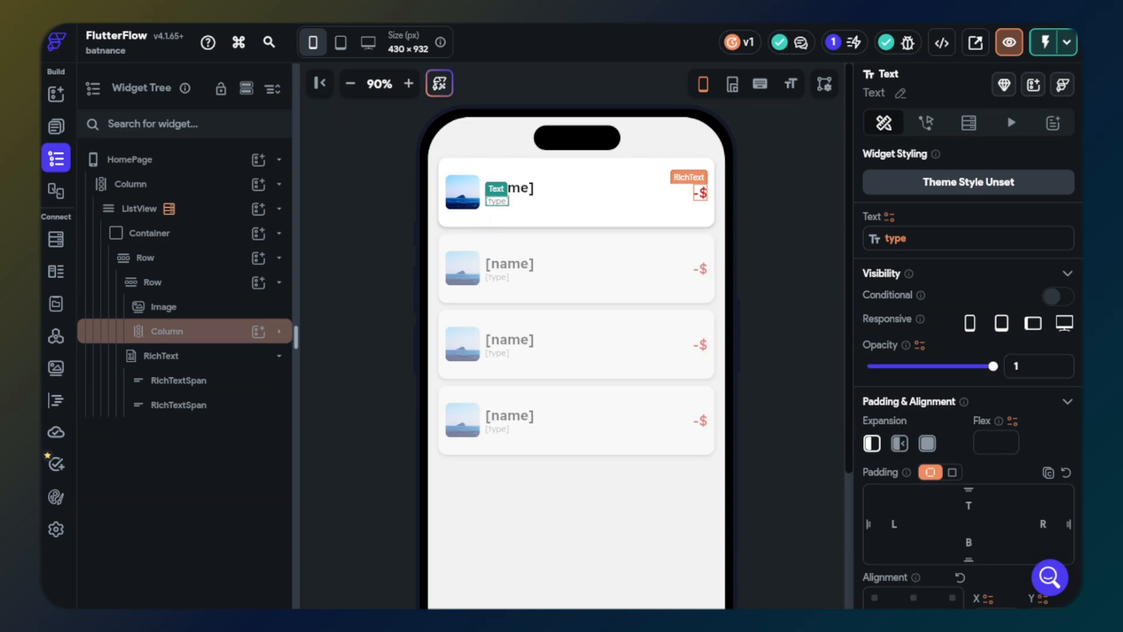
# Set the second text span of the "-$" RichText from the expense row's price field
pyautogui.click(700, 193)
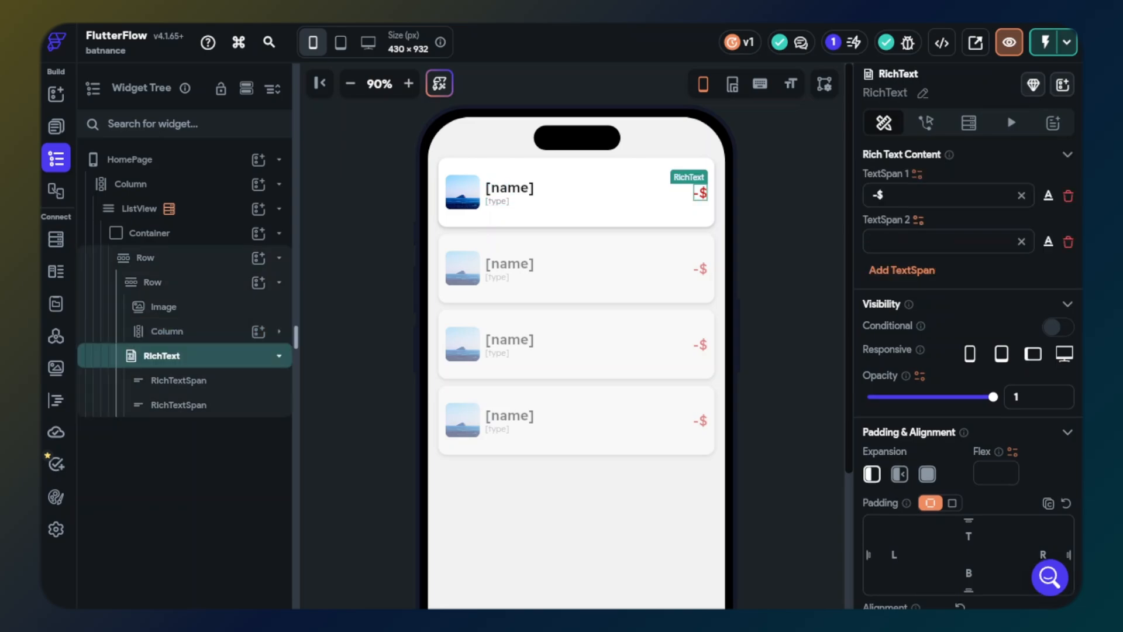
pyautogui.click(919, 221)
pyautogui.click(681, 340)
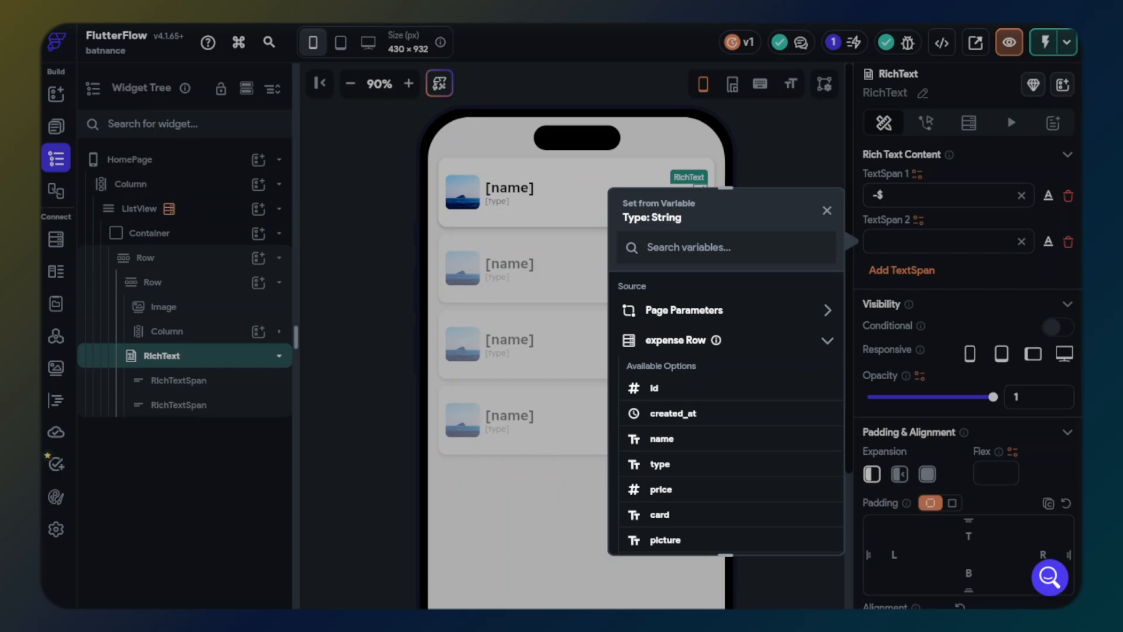
pyautogui.click(660, 489)
# Apply a Decimal number format with the Automatic (based on user's country) decimal type to the price variable and confirm the binding
pyautogui.click(726, 442)
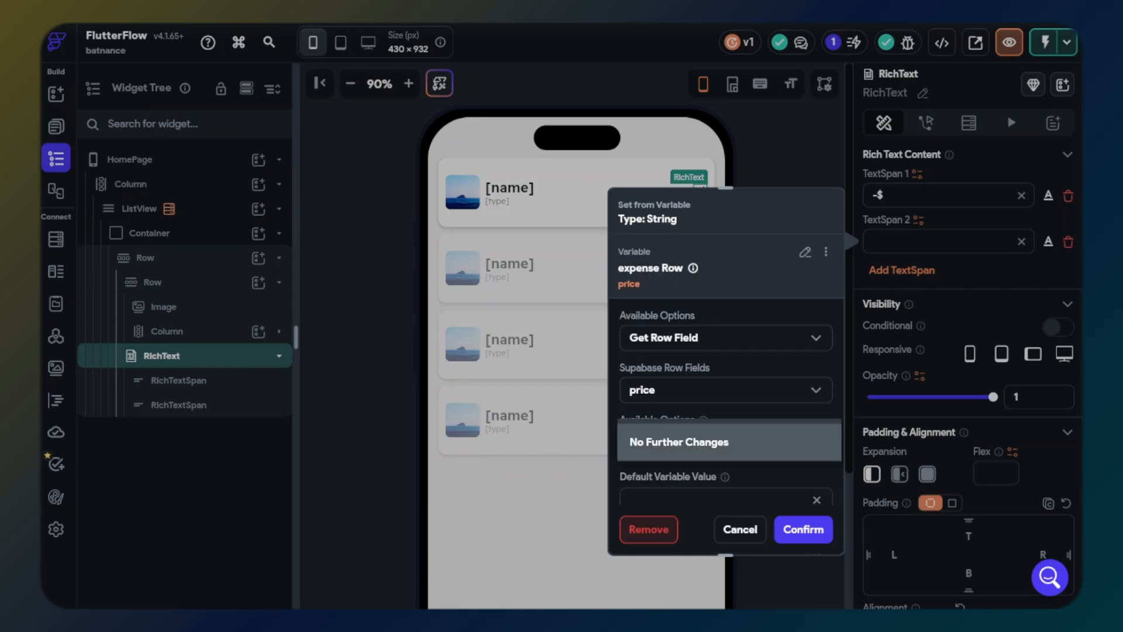
pyautogui.click(669, 404)
pyautogui.scroll(-2, 726, 386)
pyautogui.click(725, 367)
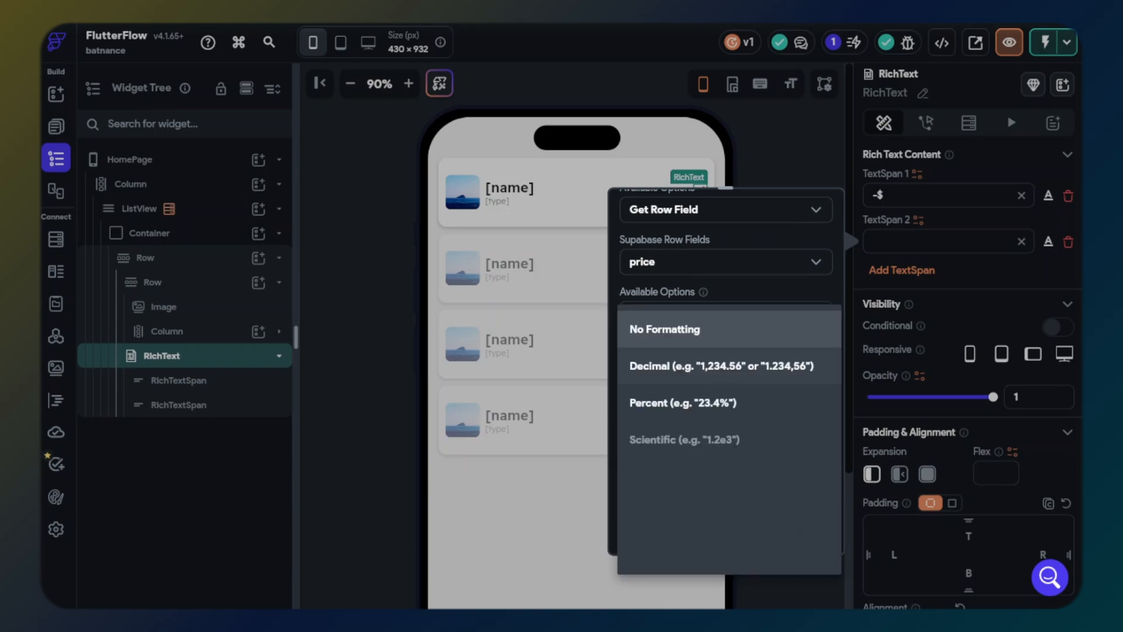
pyautogui.click(722, 366)
pyautogui.scroll(-2, 725, 351)
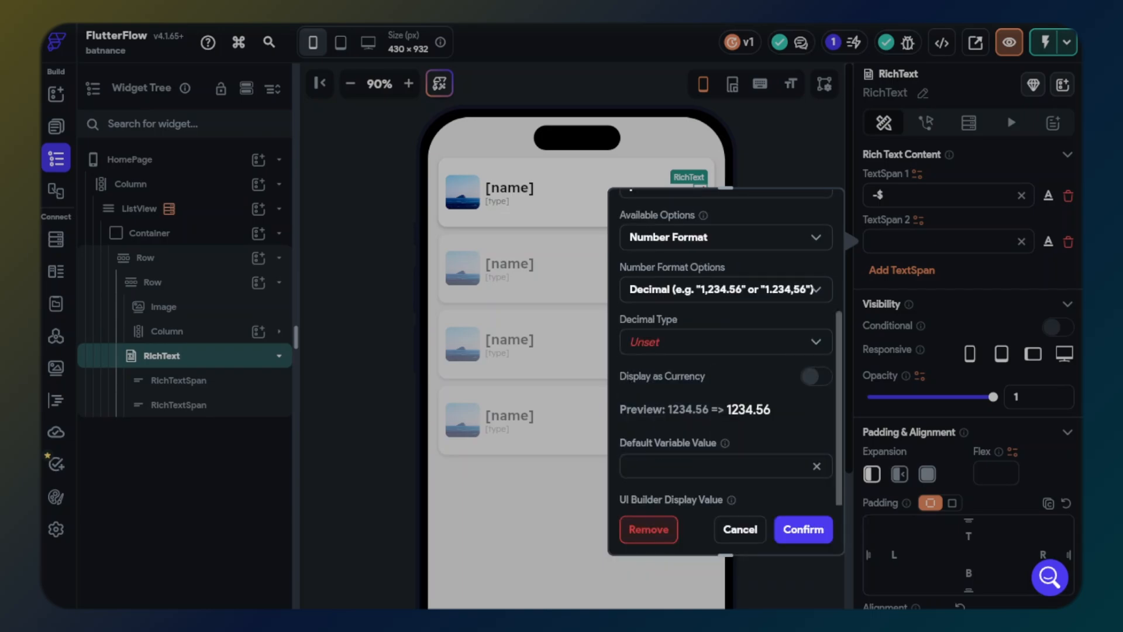
pyautogui.click(725, 341)
pyautogui.click(719, 333)
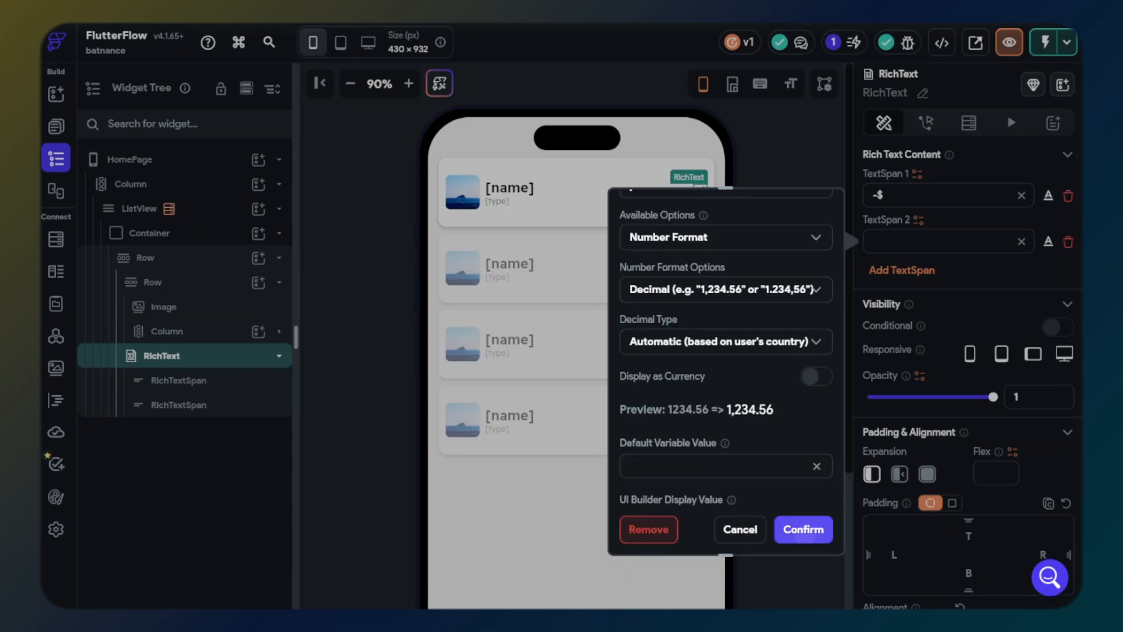
pyautogui.click(803, 529)
pyautogui.click(786, 515)
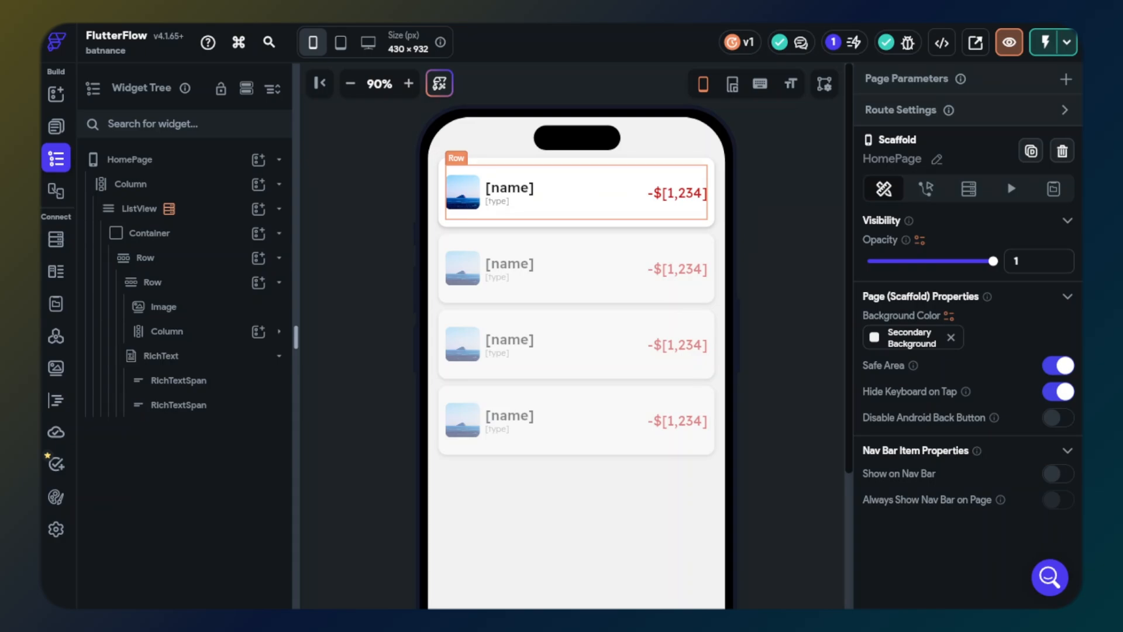
# Add an On Tap action to the list item's outer Row that navigates to the Detail page
pyautogui.click(590, 194)
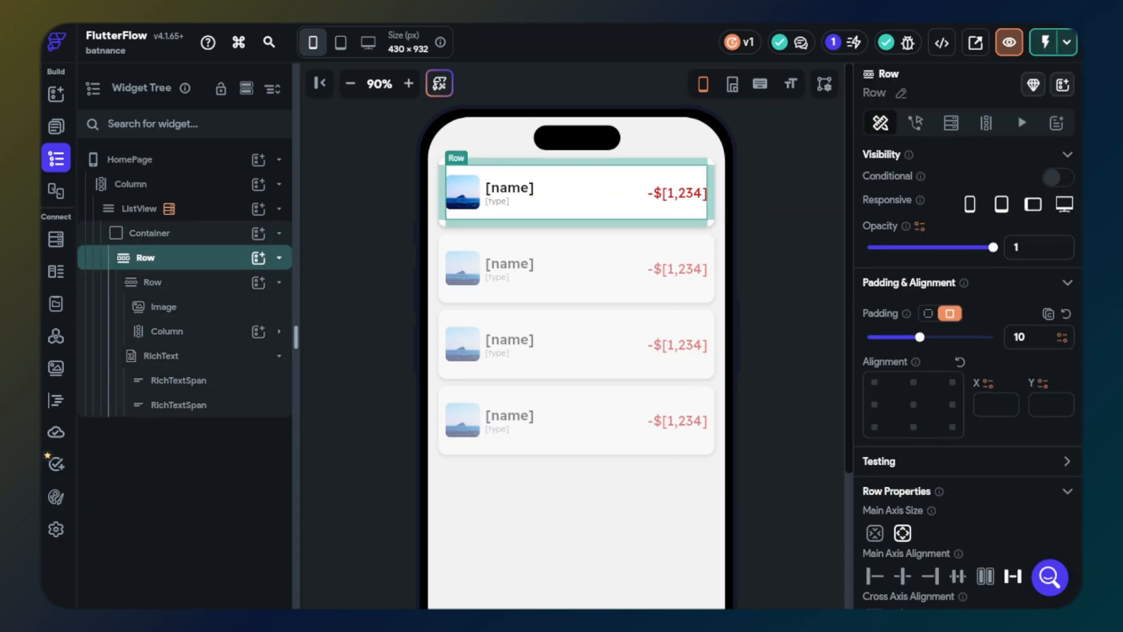
pyautogui.click(915, 122)
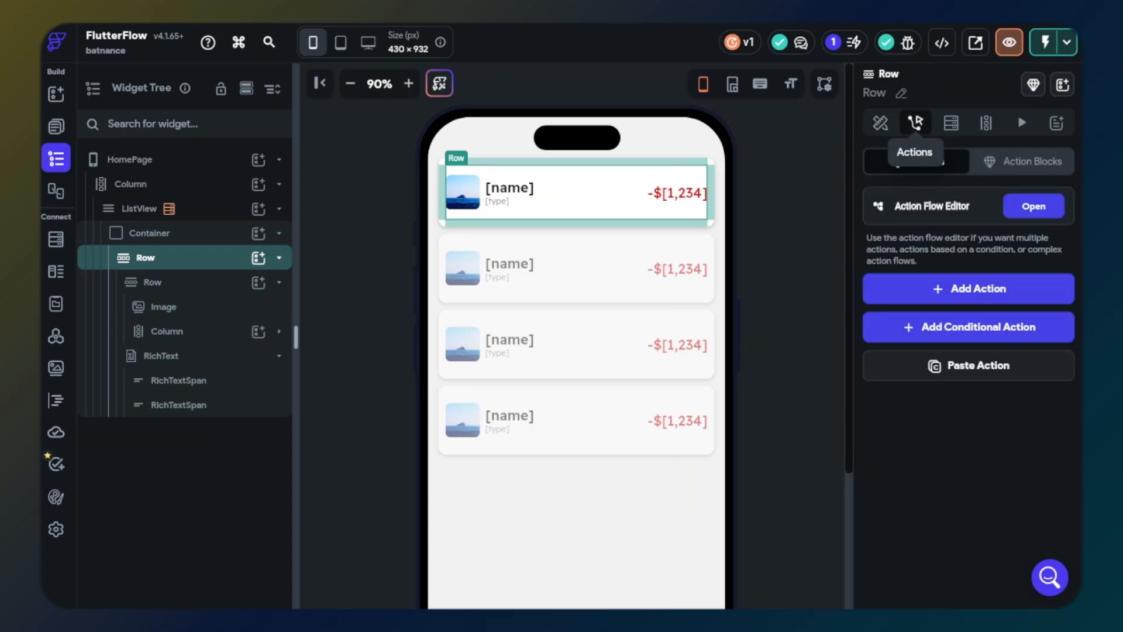
pyautogui.click(968, 288)
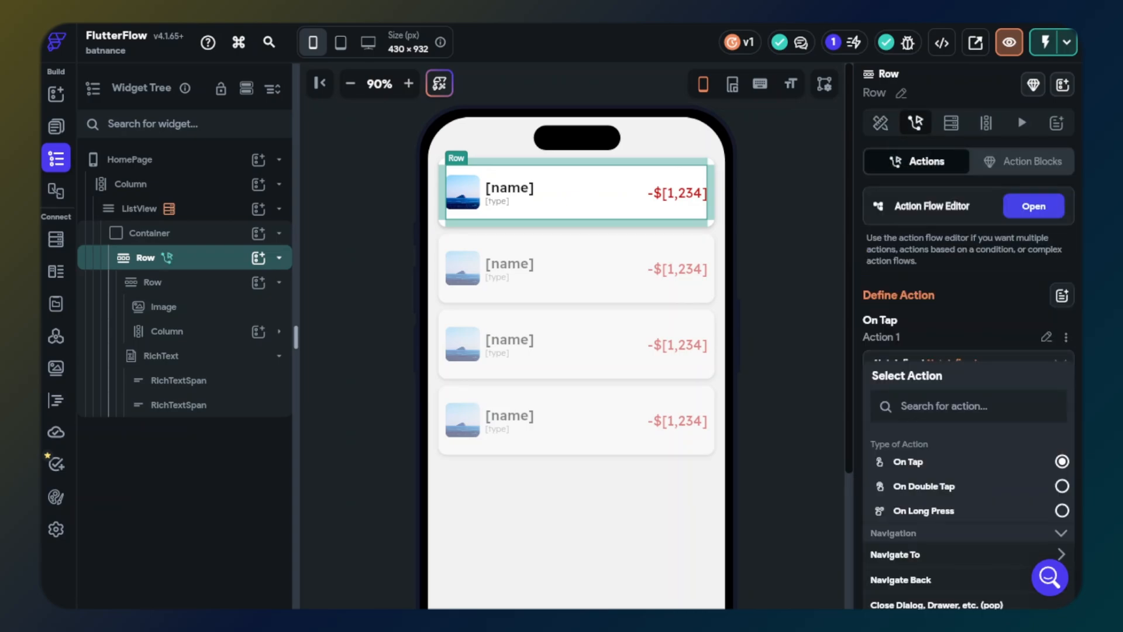
pyautogui.scroll(-2, 968, 409)
pyautogui.click(968, 401)
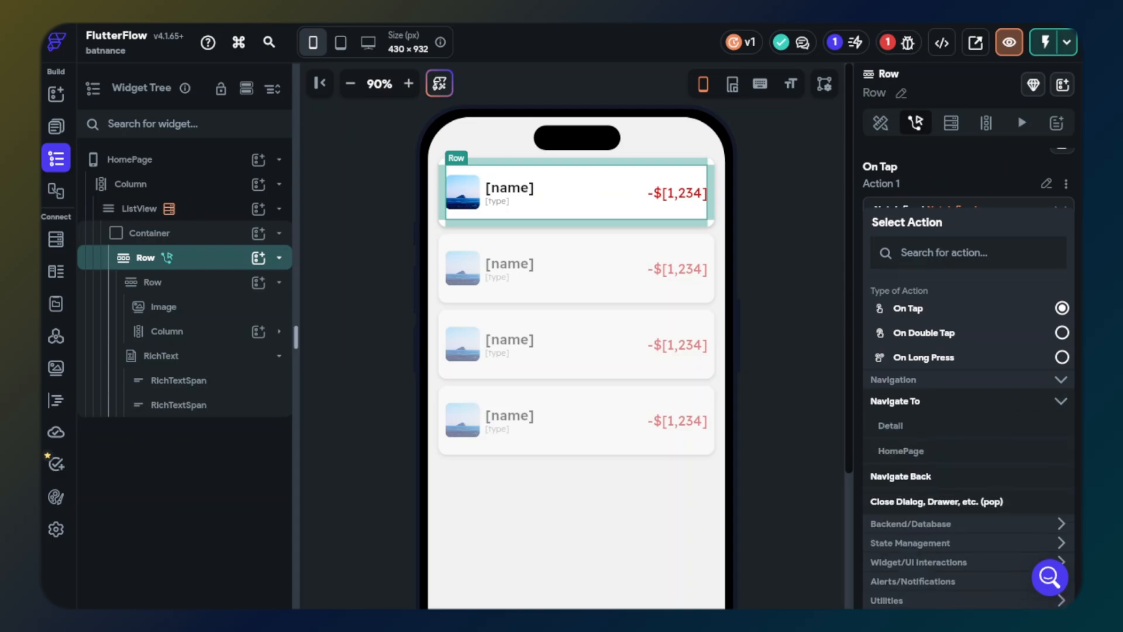
pyautogui.click(890, 425)
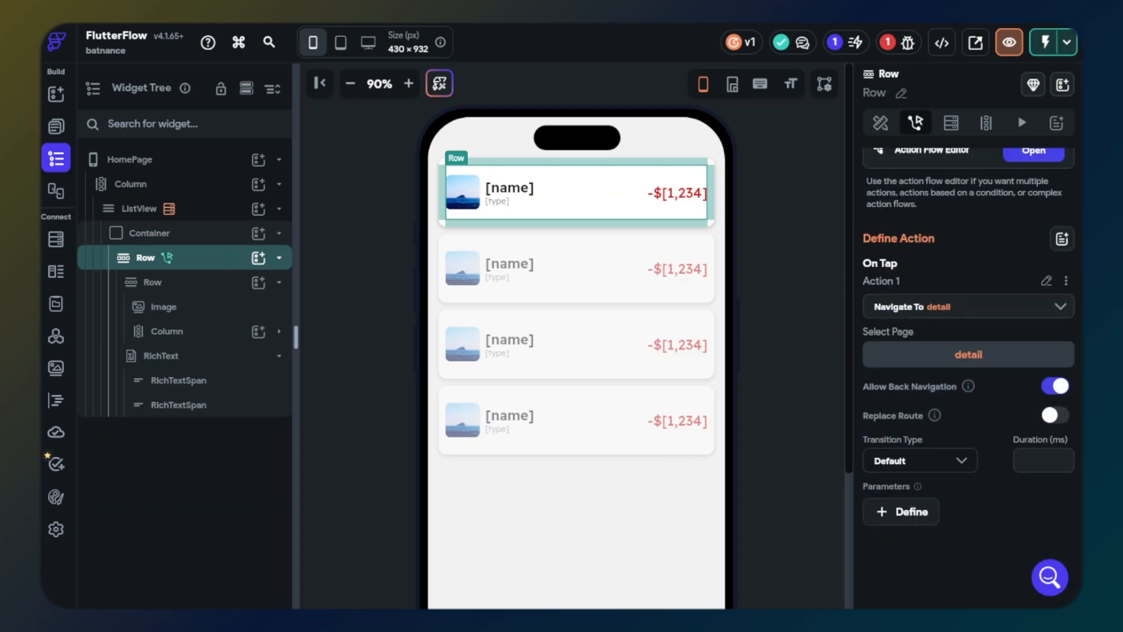
# Define a non-required parameter named details on the detail page, of type Supabase Row from the expense table
pyautogui.click(900, 512)
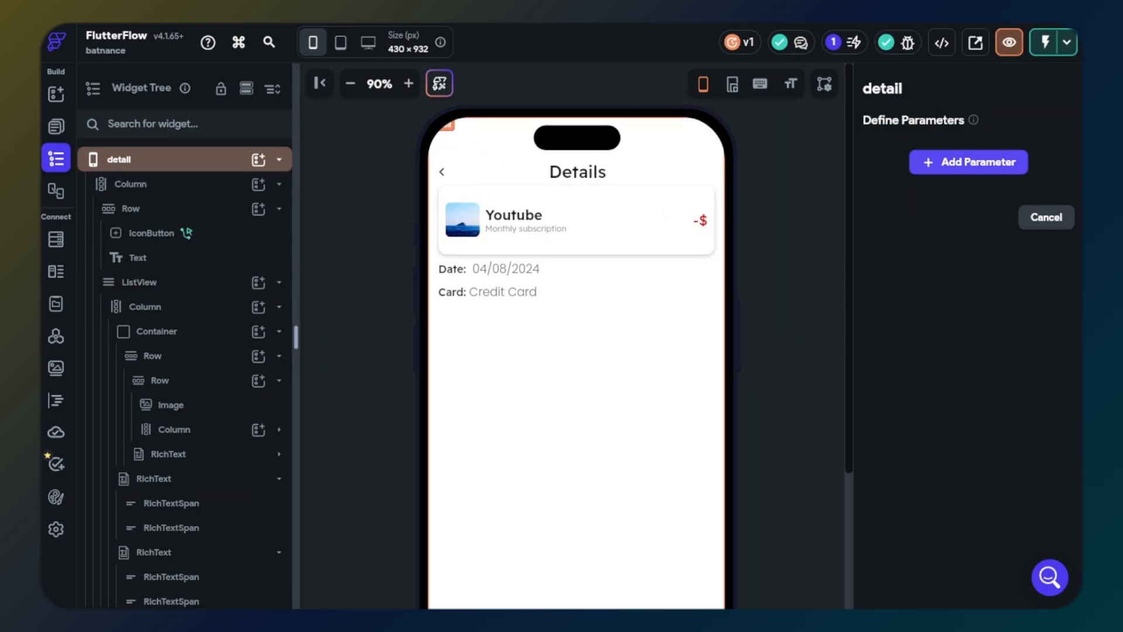
pyautogui.click(968, 162)
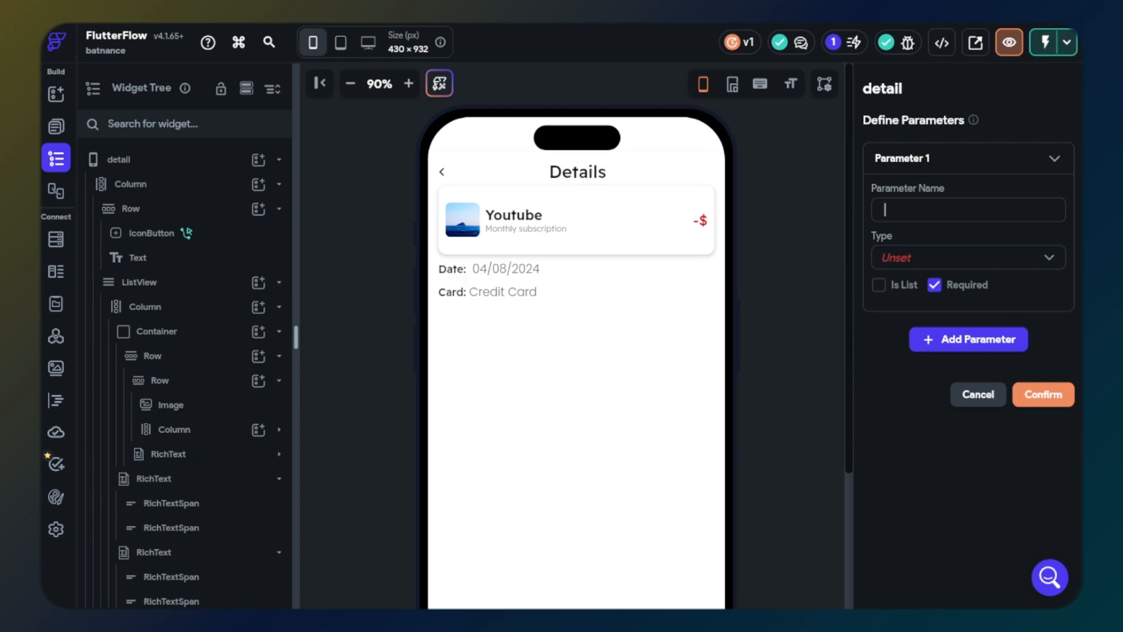
pyautogui.write('details')
pyautogui.click(965, 258)
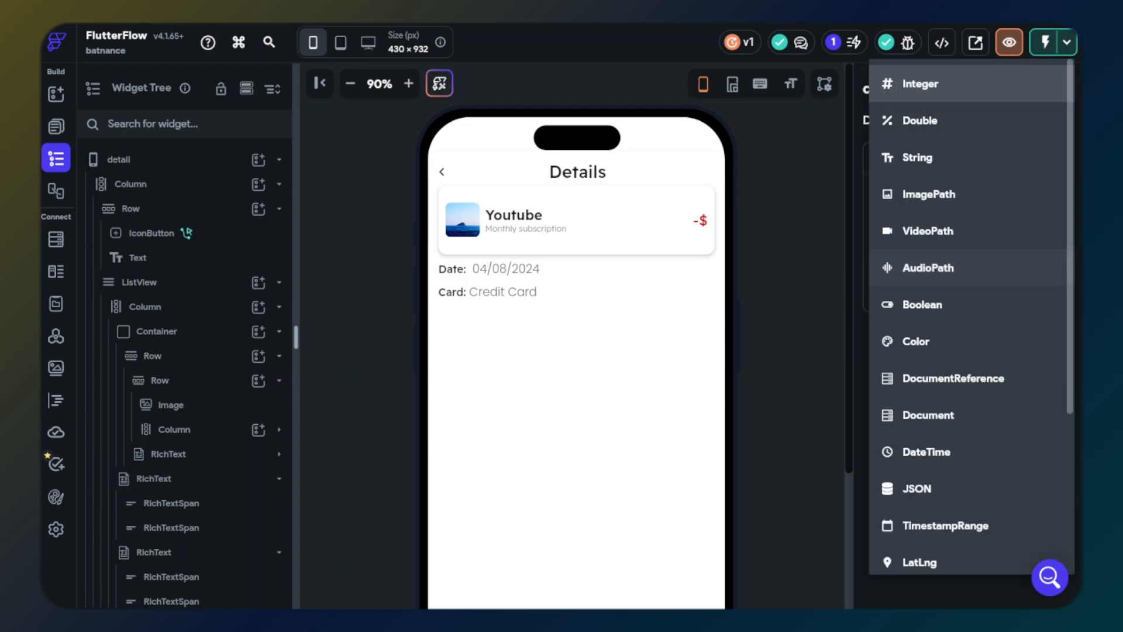
pyautogui.scroll(-4, 971, 305)
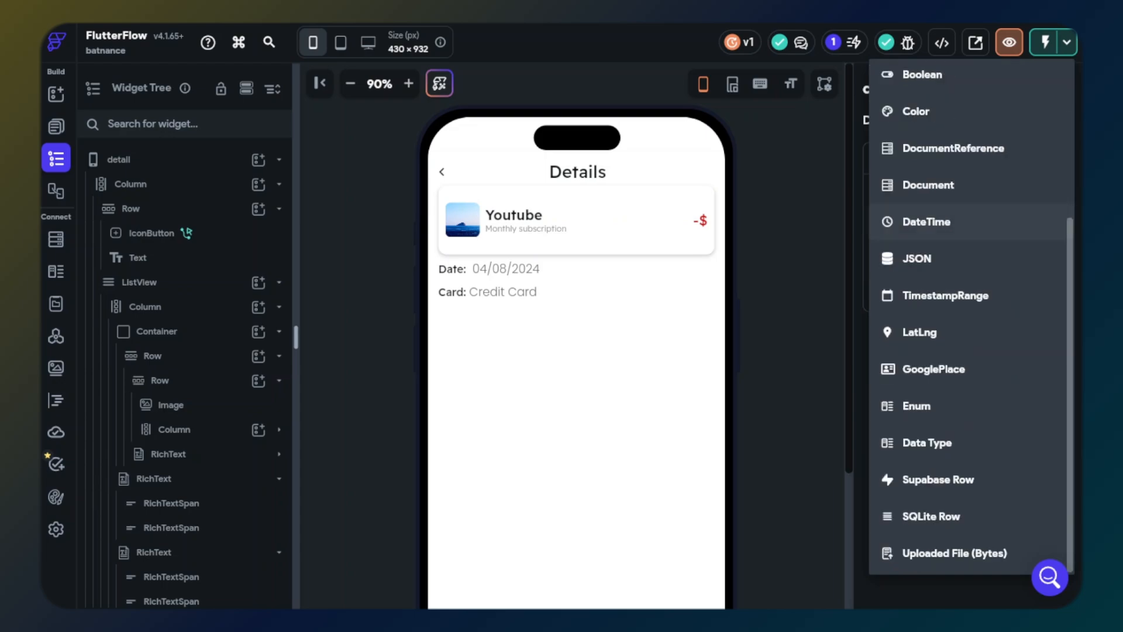
pyautogui.click(938, 479)
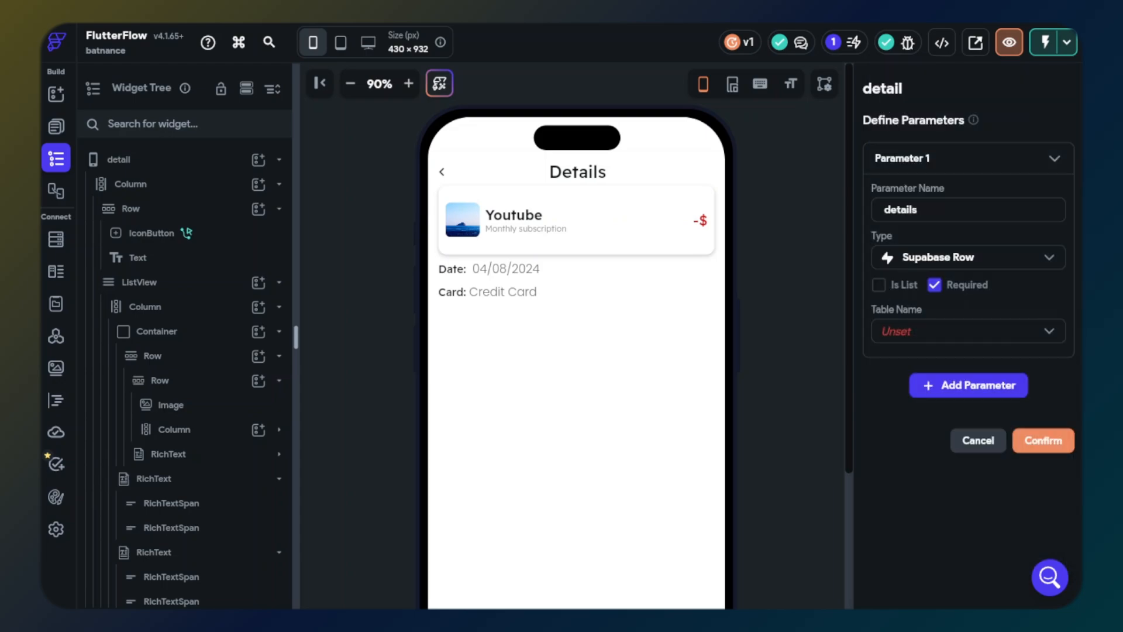
pyautogui.click(965, 331)
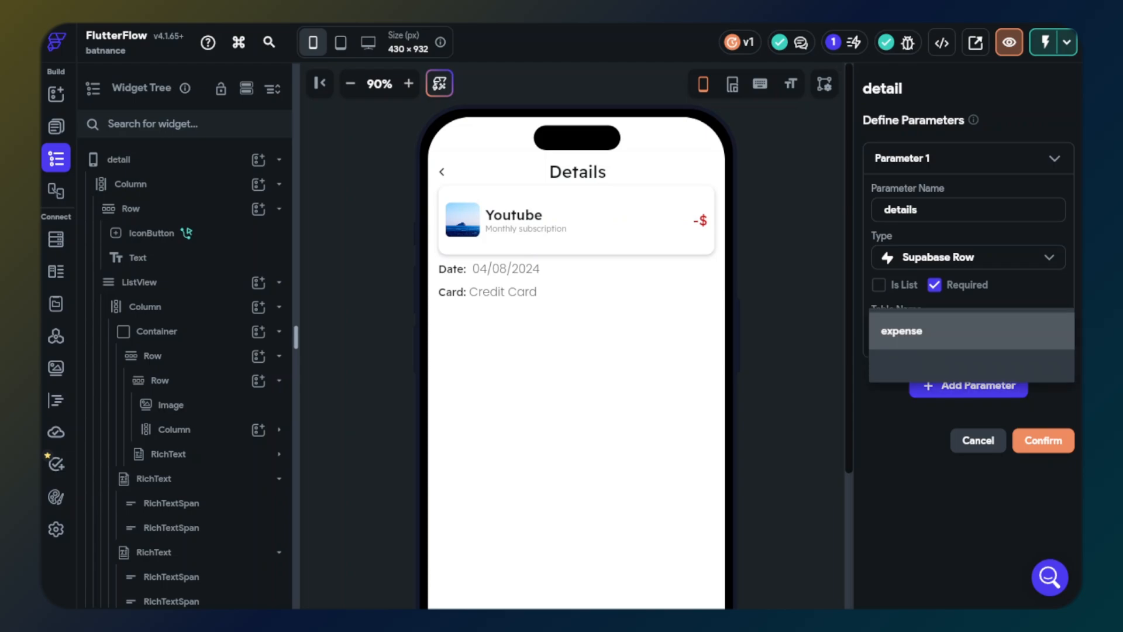
pyautogui.click(912, 328)
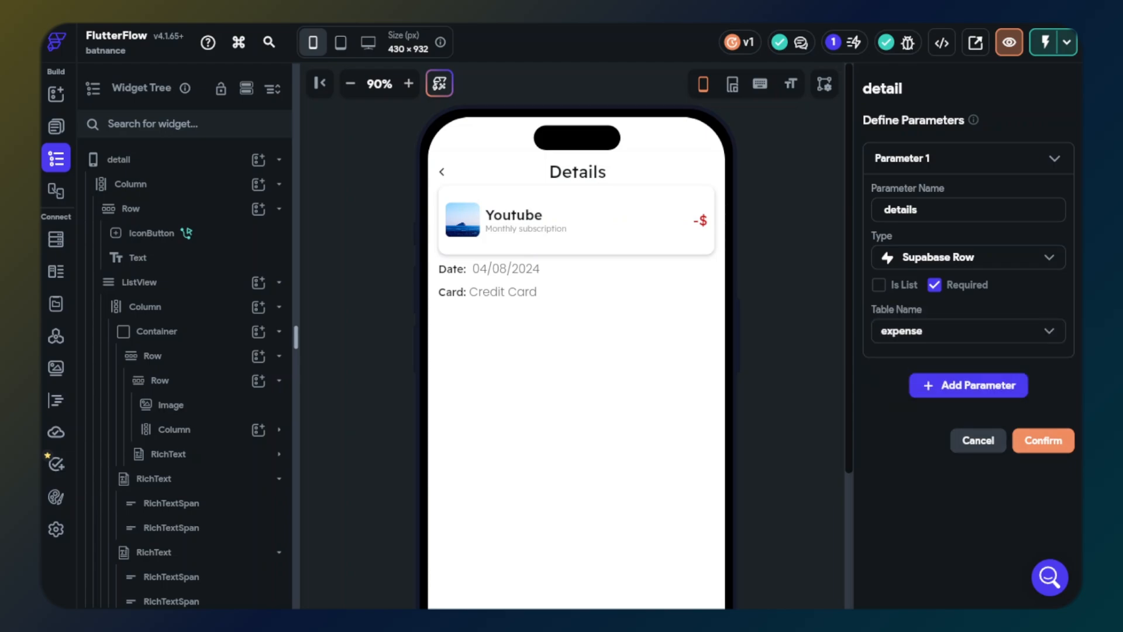
pyautogui.click(935, 285)
pyautogui.click(1043, 440)
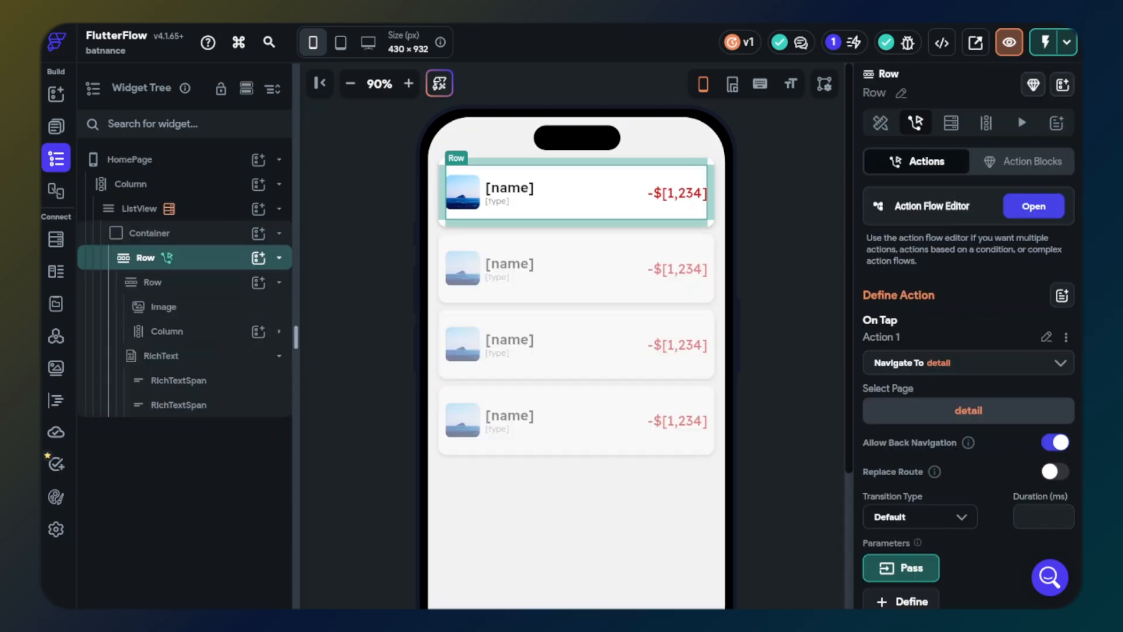
# Pass the expense Row's Supabase Row as the details parameter and set the navigation's transition type to Slide Right
pyautogui.scroll(-3, 968, 410)
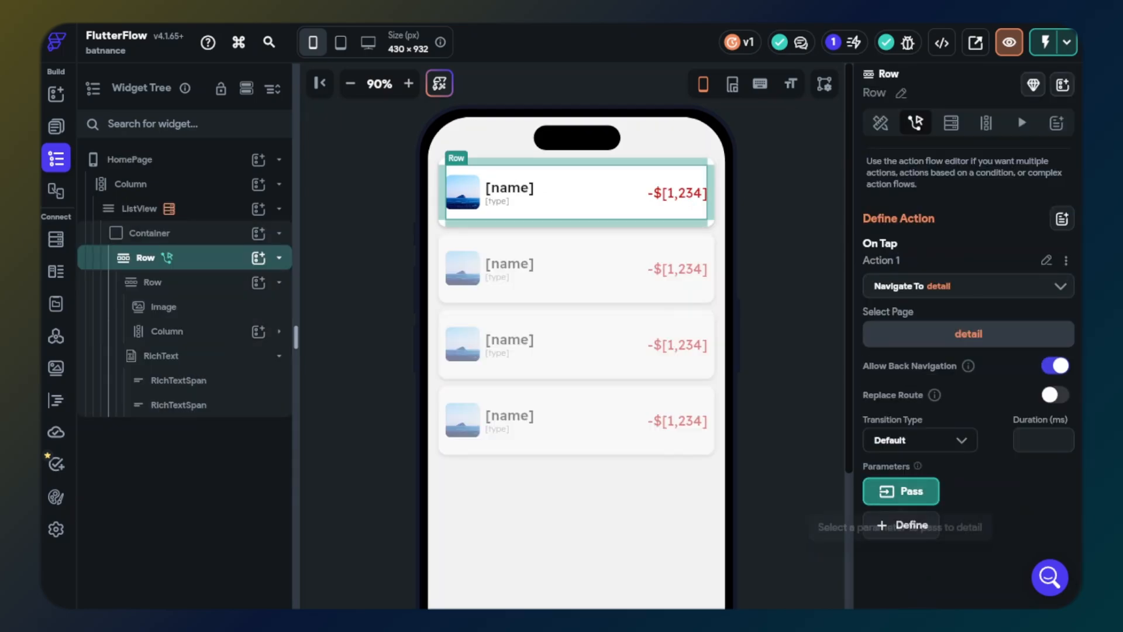
pyautogui.click(901, 491)
pyautogui.click(1054, 495)
pyautogui.scroll(-2, 968, 494)
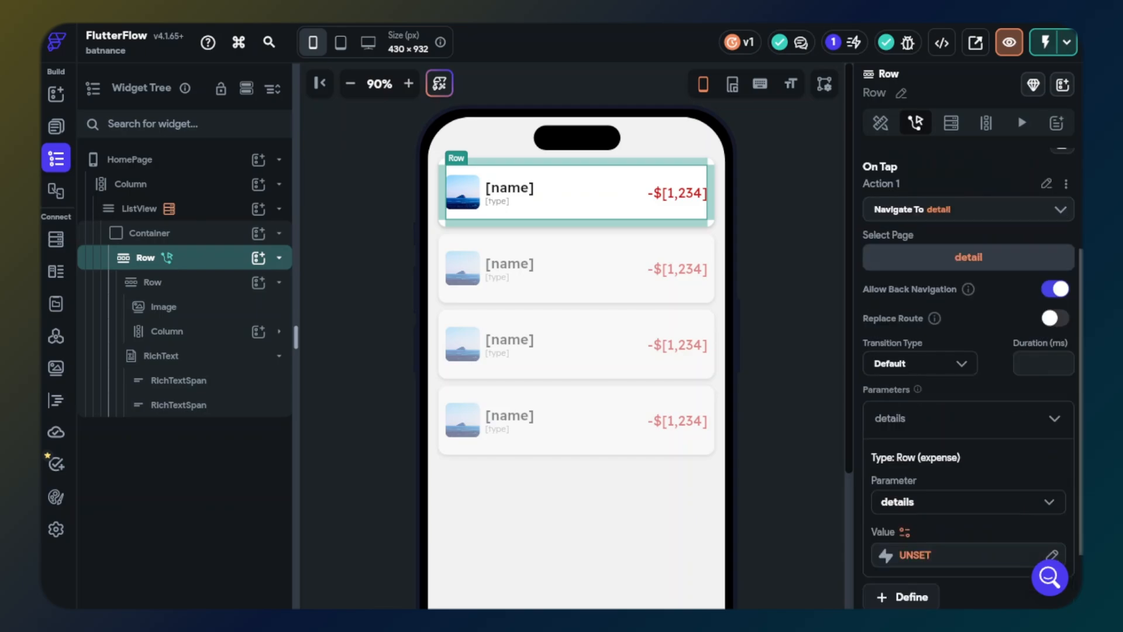
pyautogui.click(969, 555)
pyautogui.click(684, 387)
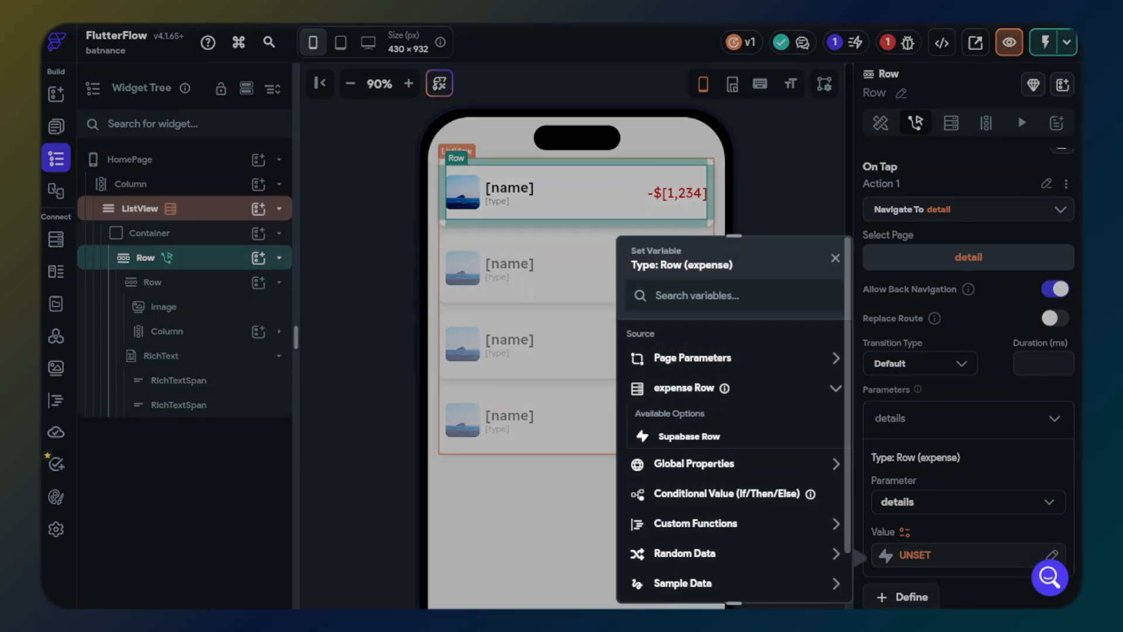
pyautogui.click(686, 436)
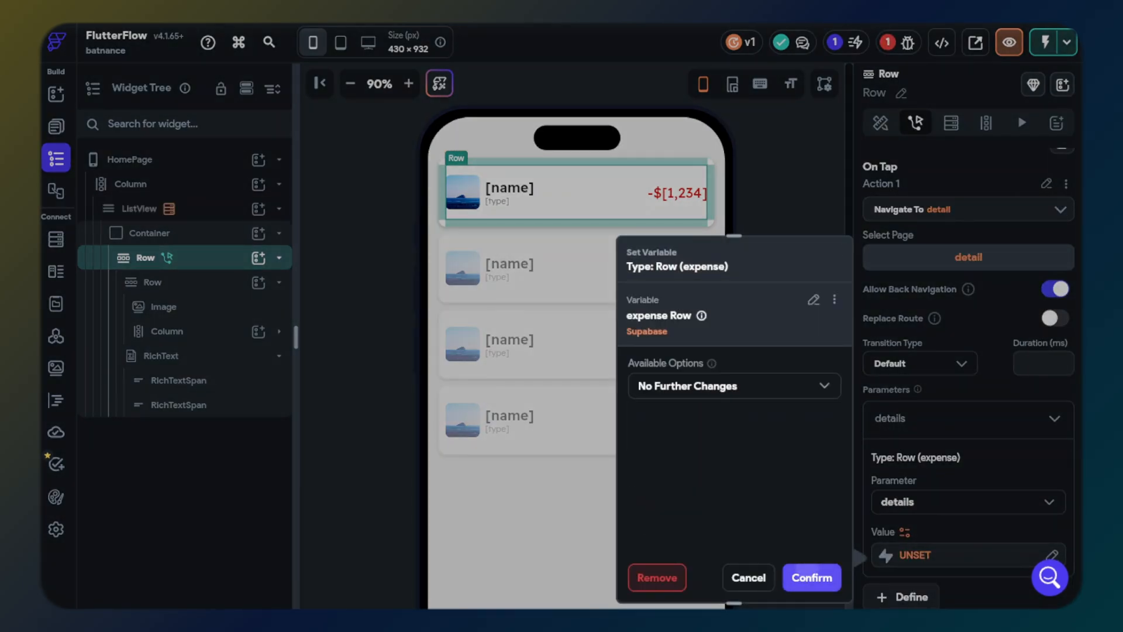
pyautogui.click(811, 577)
pyautogui.click(920, 363)
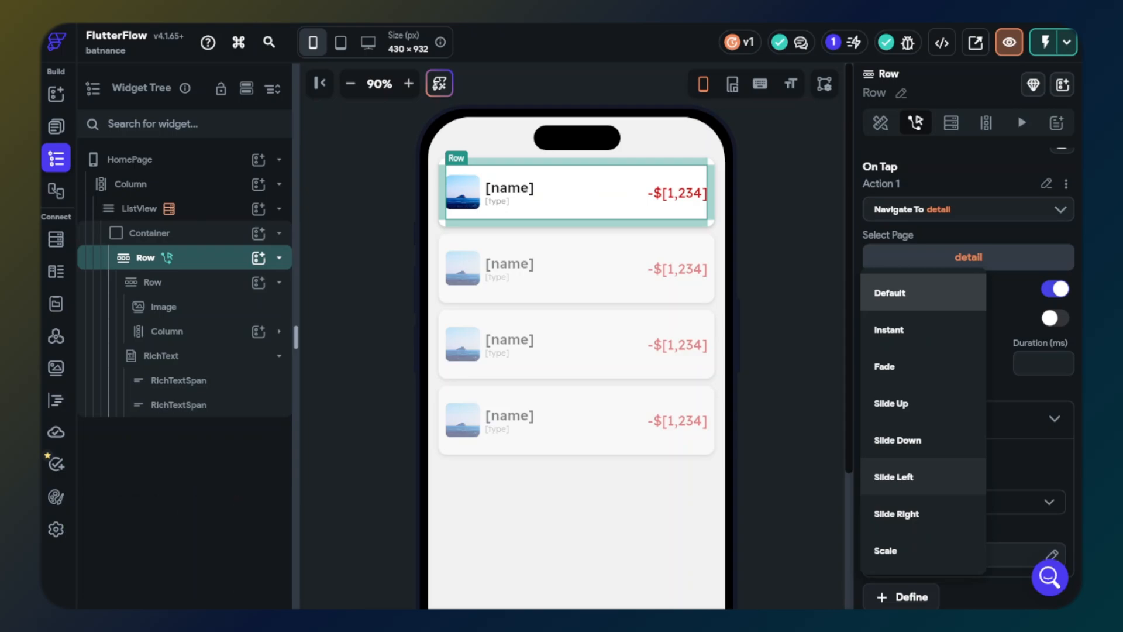
pyautogui.click(911, 510)
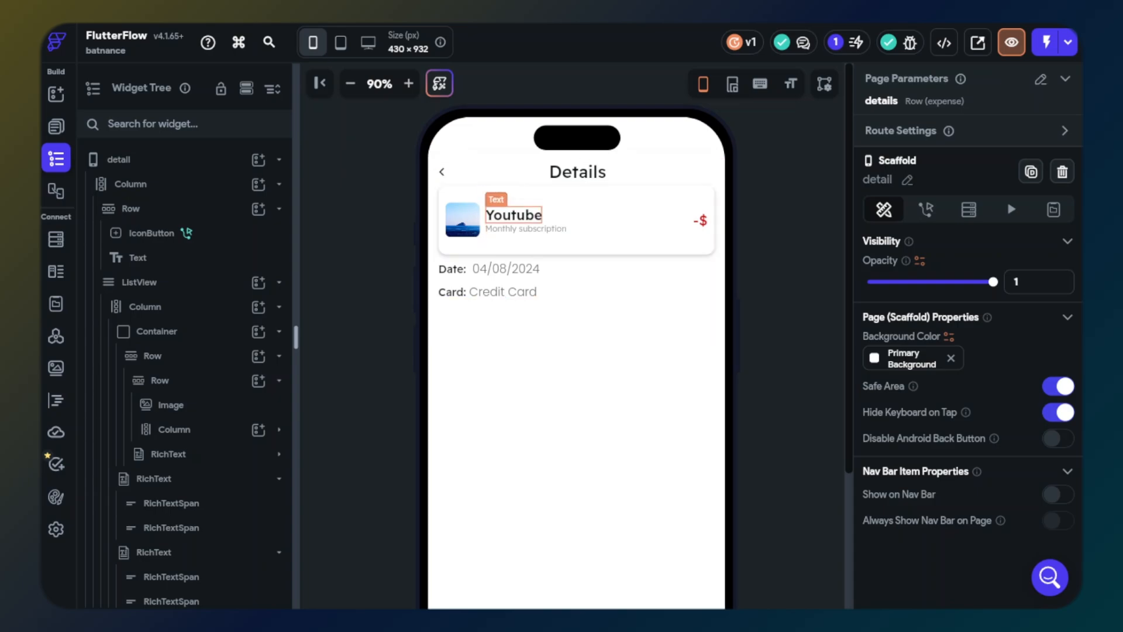
# Bind the "Youtube" title text on the detail page to the name field of the details page parameter
pyautogui.click(514, 214)
pyautogui.click(889, 217)
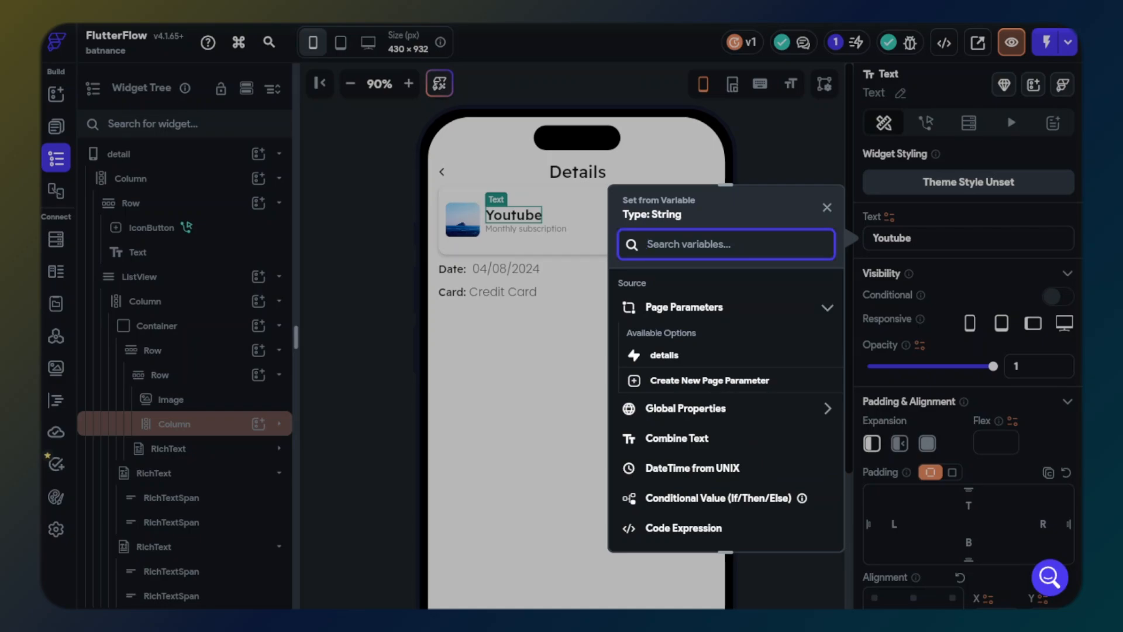
pyautogui.click(664, 355)
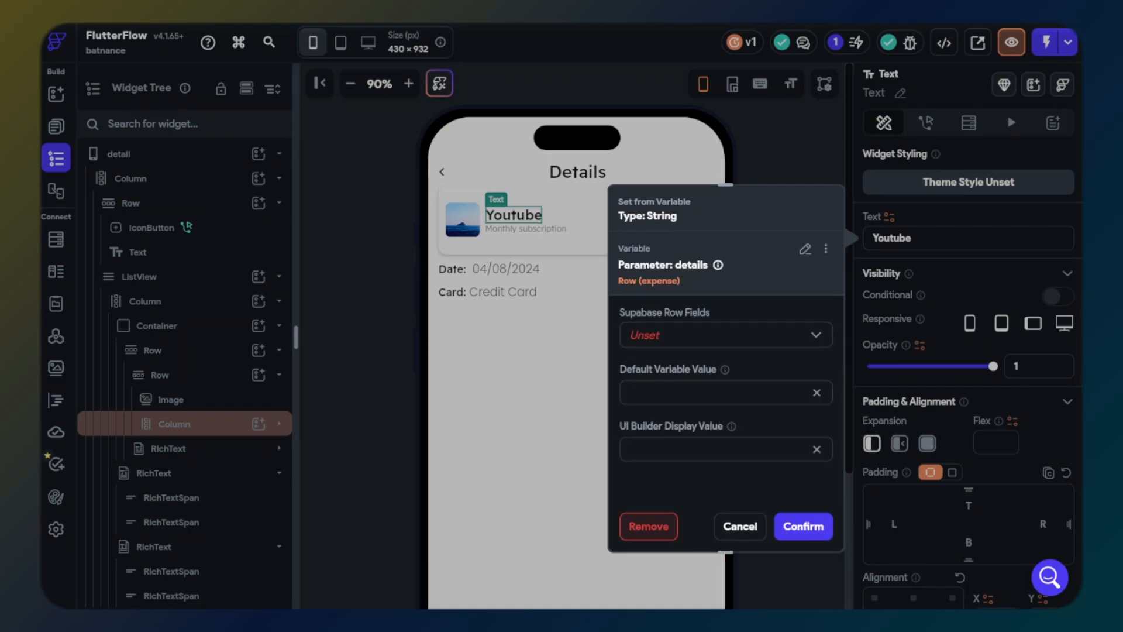
pyautogui.click(714, 333)
pyautogui.click(643, 366)
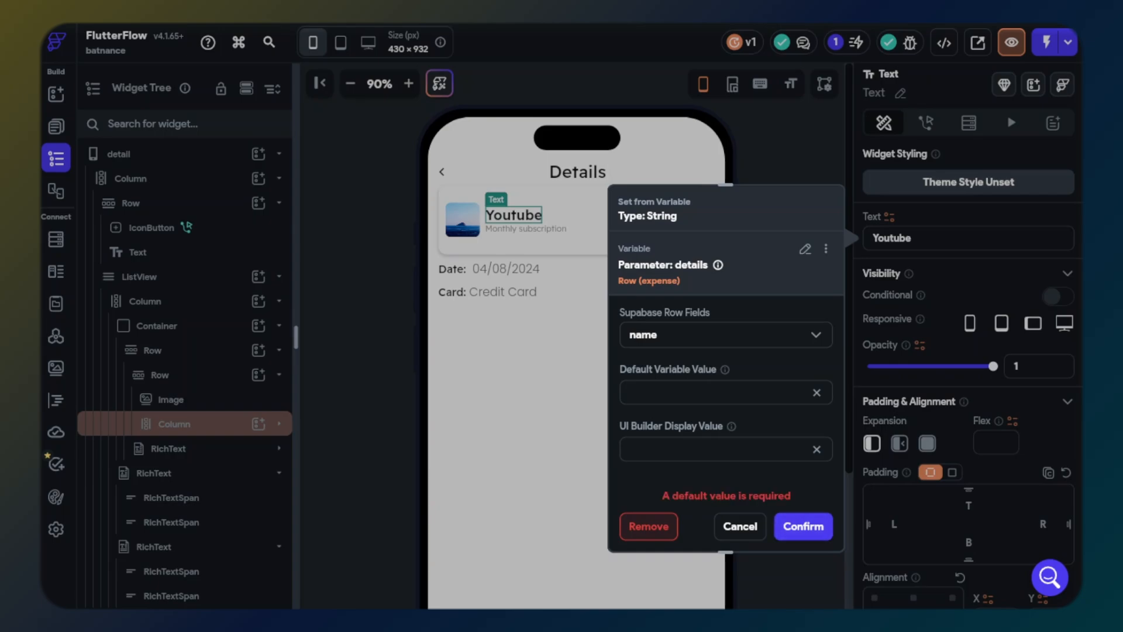
pyautogui.click(795, 528)
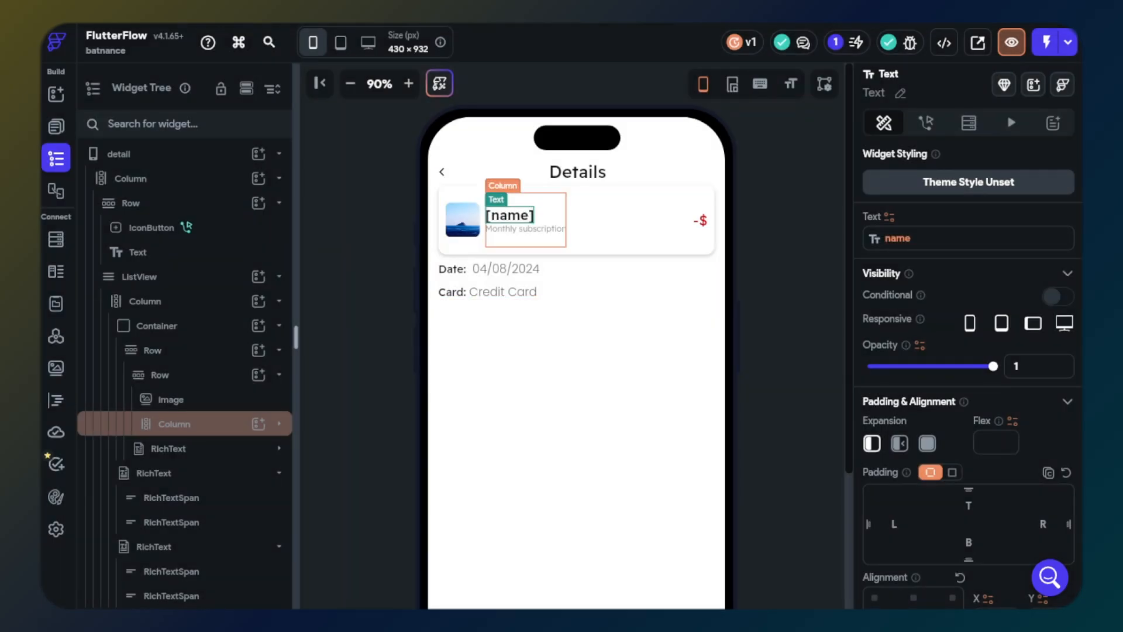
# Bind the "Monthly subscription" text on the detail page to the type field of the details parameter
pyautogui.click(525, 228)
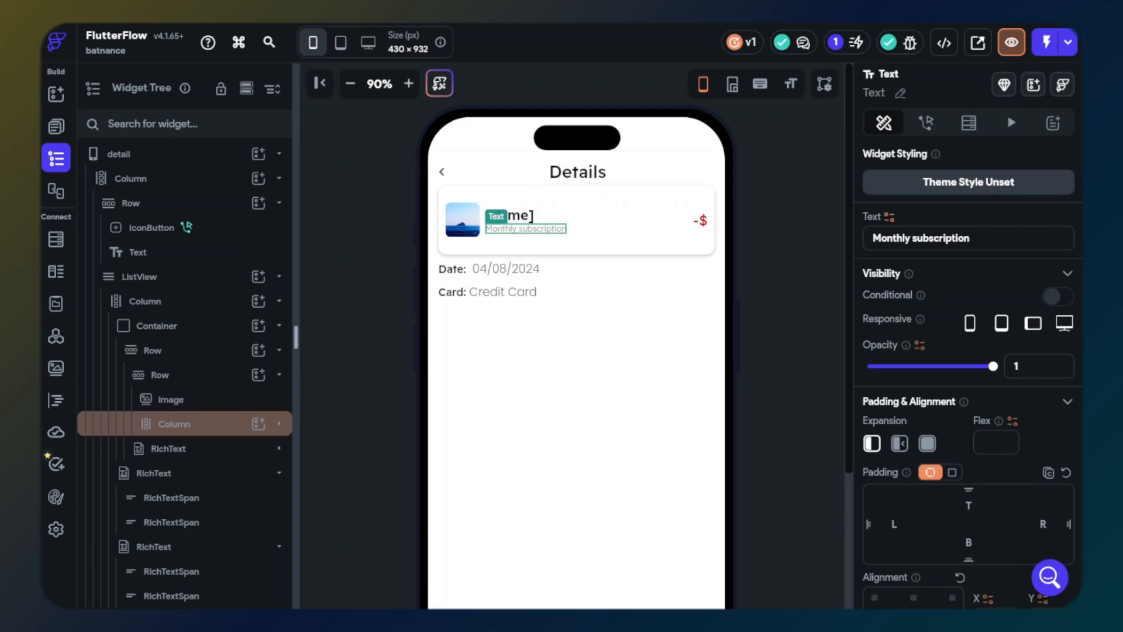
pyautogui.click(889, 217)
pyautogui.click(662, 355)
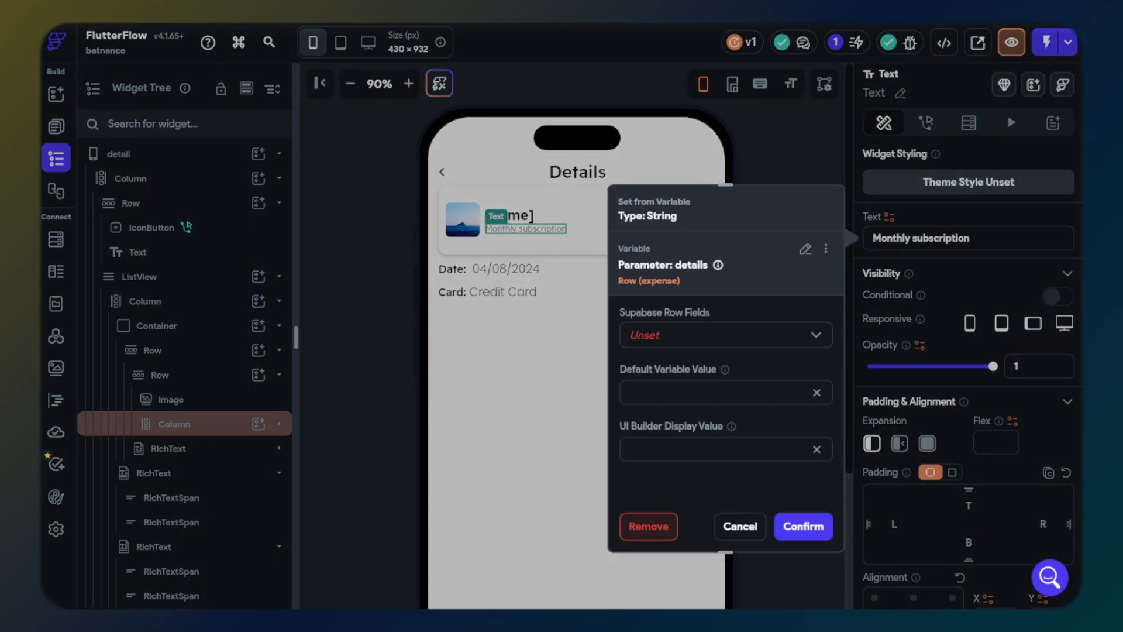
pyautogui.click(725, 335)
pyautogui.click(641, 403)
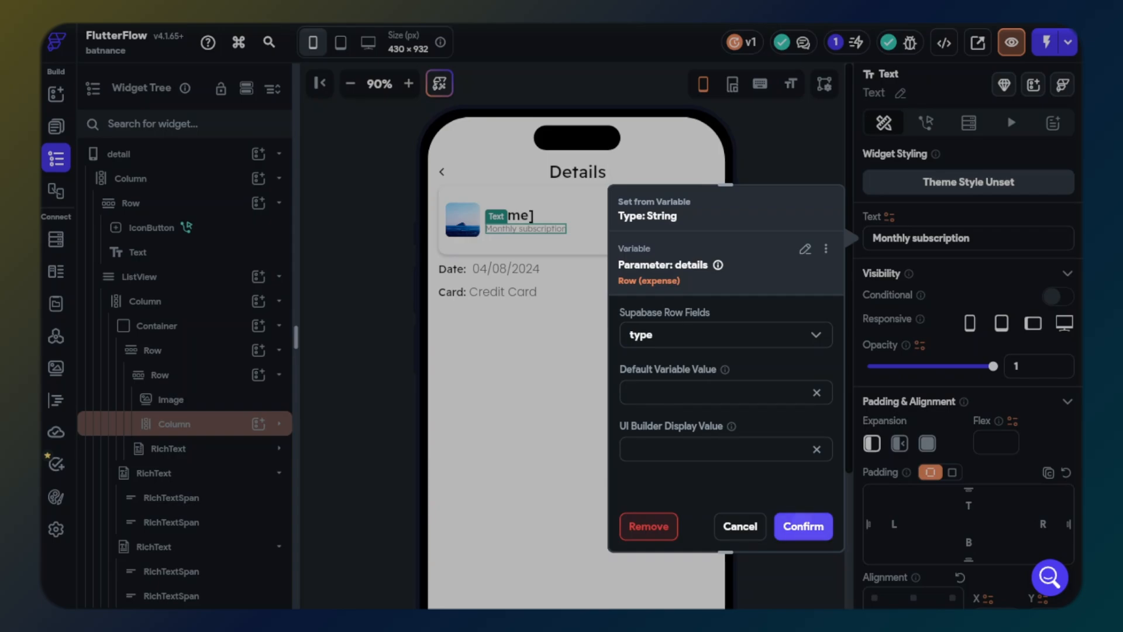
pyautogui.click(803, 526)
# Set the detail card image's path from the picture field of the details parameter
pyautogui.click(462, 220)
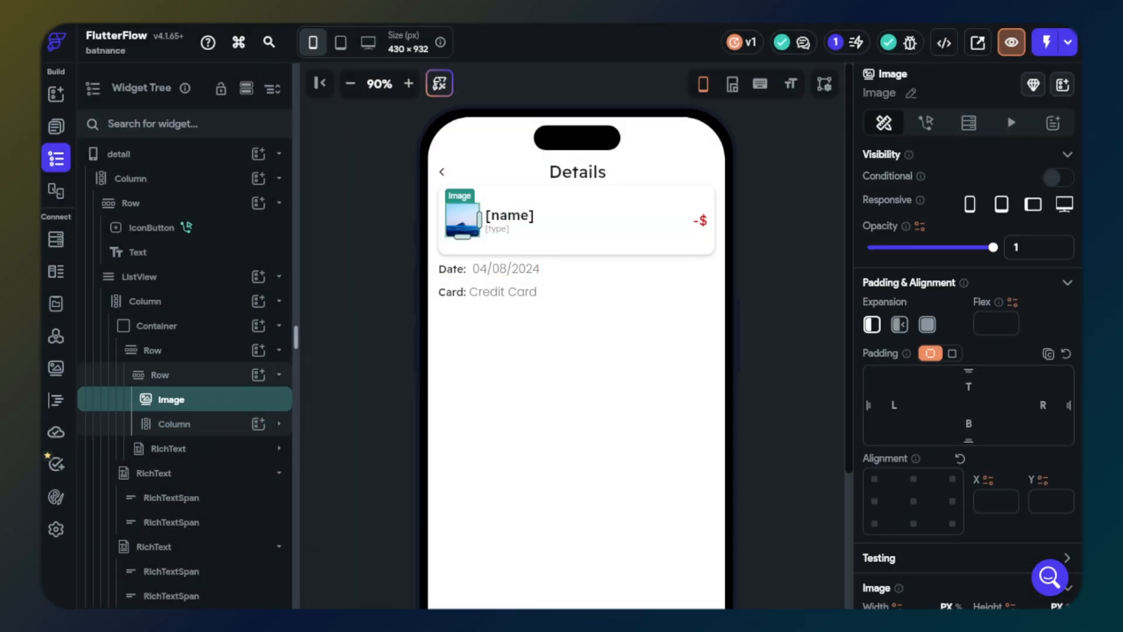
pyautogui.scroll(-6, 968, 380)
pyautogui.click(890, 465)
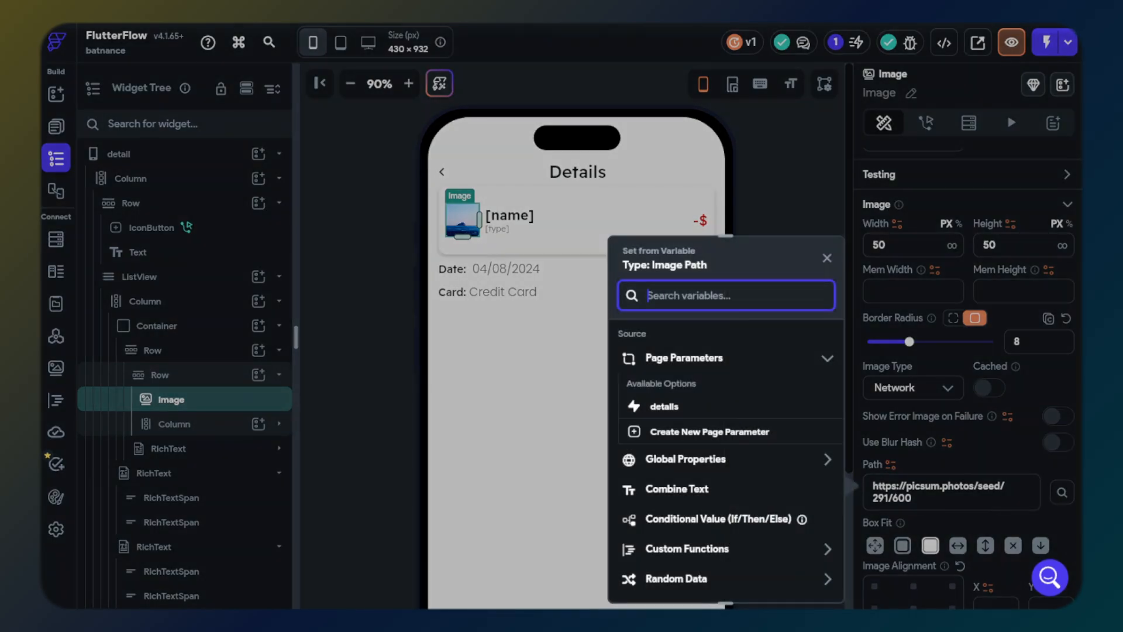
pyautogui.click(663, 406)
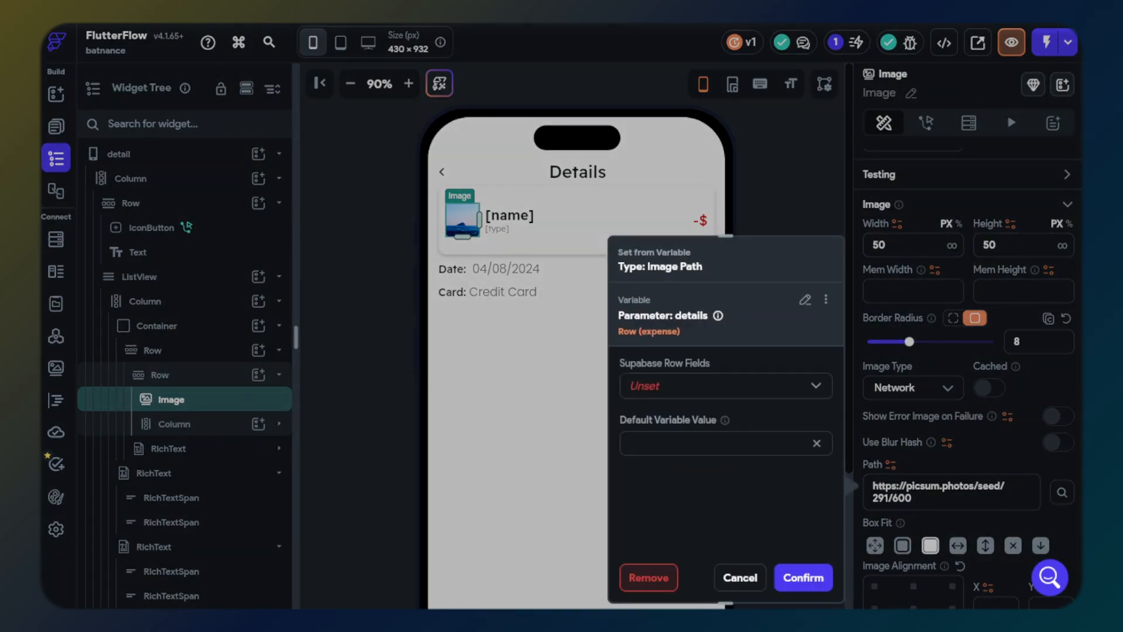
pyautogui.click(725, 385)
pyautogui.click(647, 513)
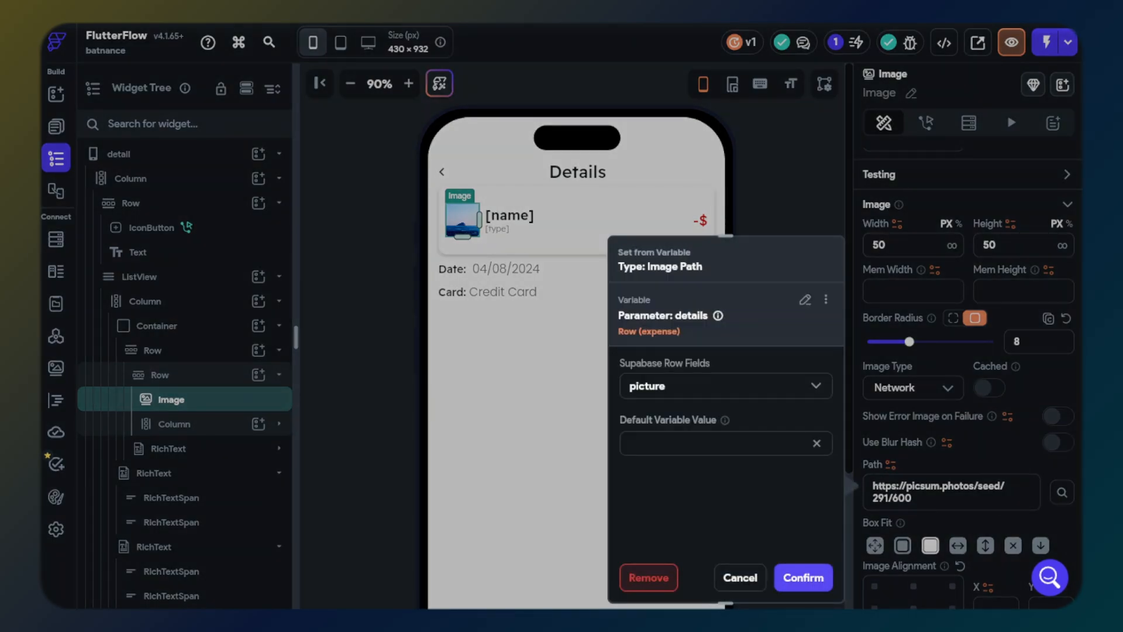
pyautogui.click(803, 578)
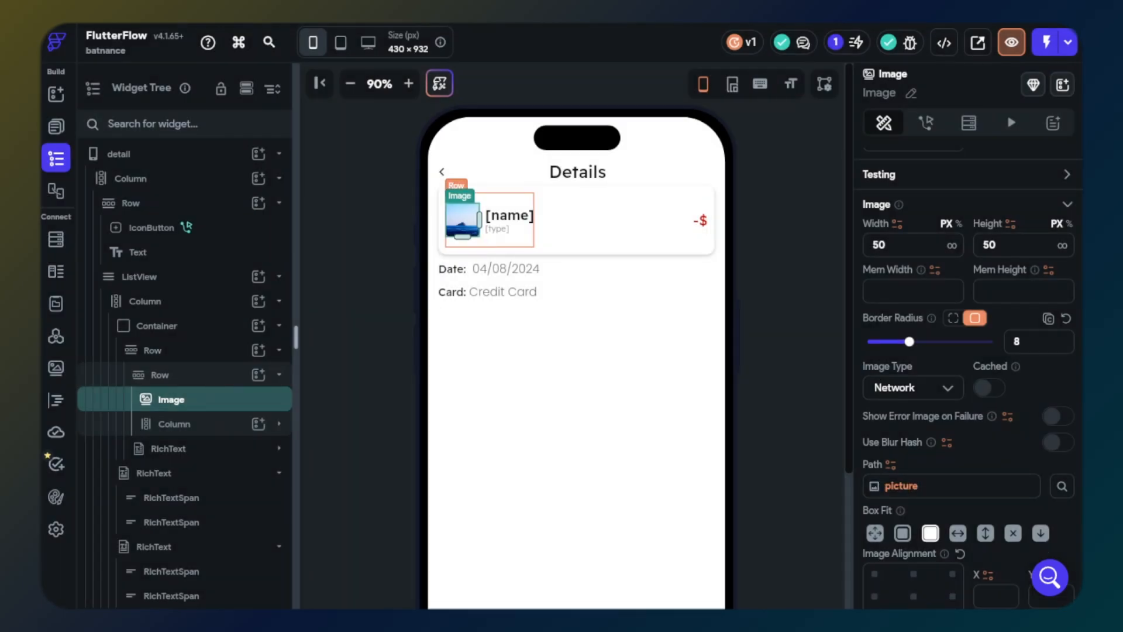
# Set the second text span of the detail card's "-$" RichText from the details parameter's price field
pyautogui.click(700, 221)
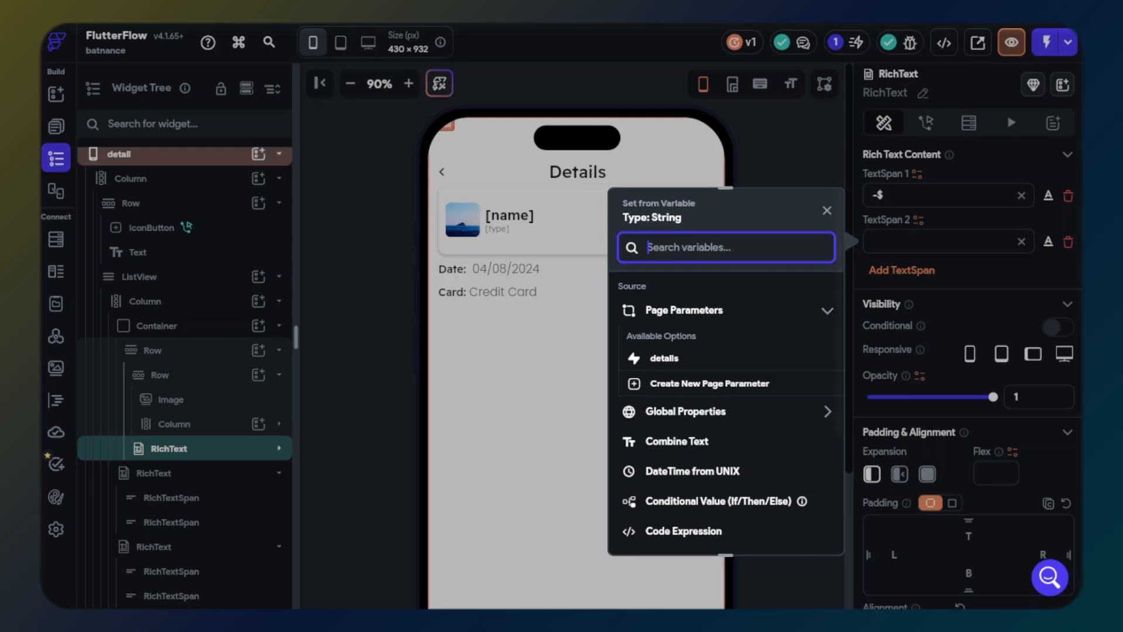
pyautogui.click(664, 358)
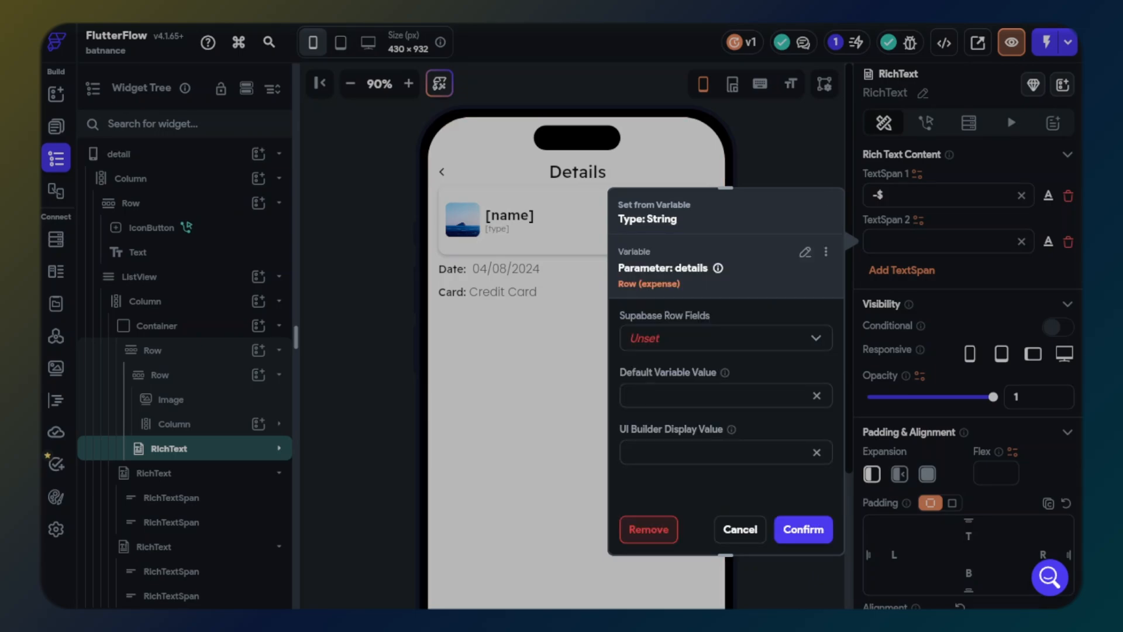
pyautogui.click(726, 338)
pyautogui.click(642, 439)
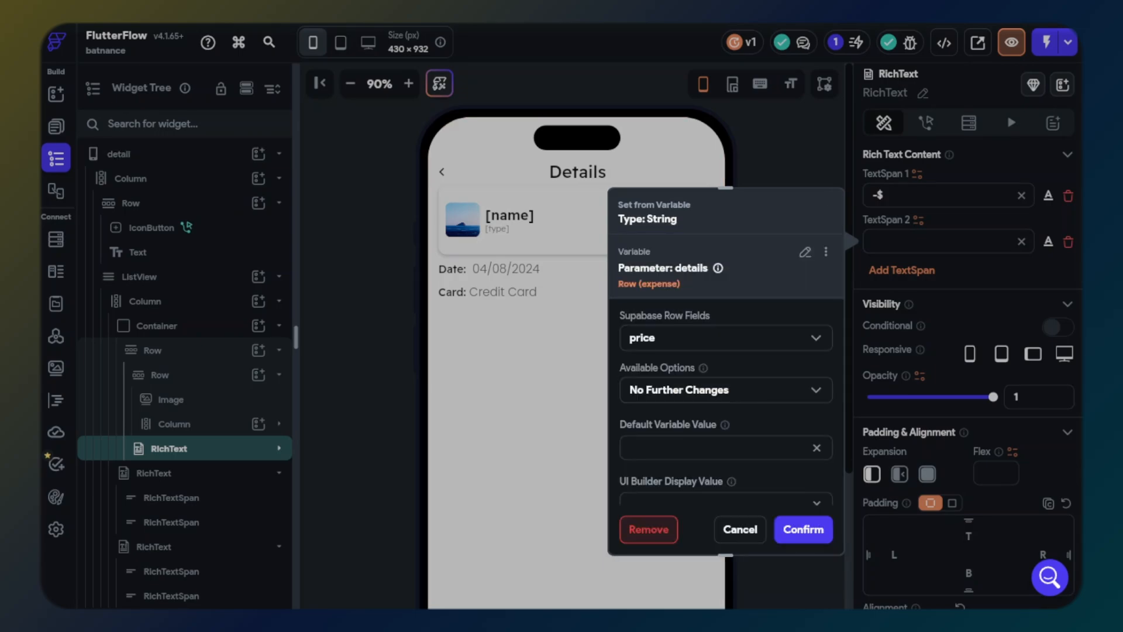
# Apply a Decimal number format with the Automatic (based on user's country) decimal type to the detail card's price and confirm the binding
pyautogui.click(726, 389)
pyautogui.click(667, 351)
pyautogui.click(725, 439)
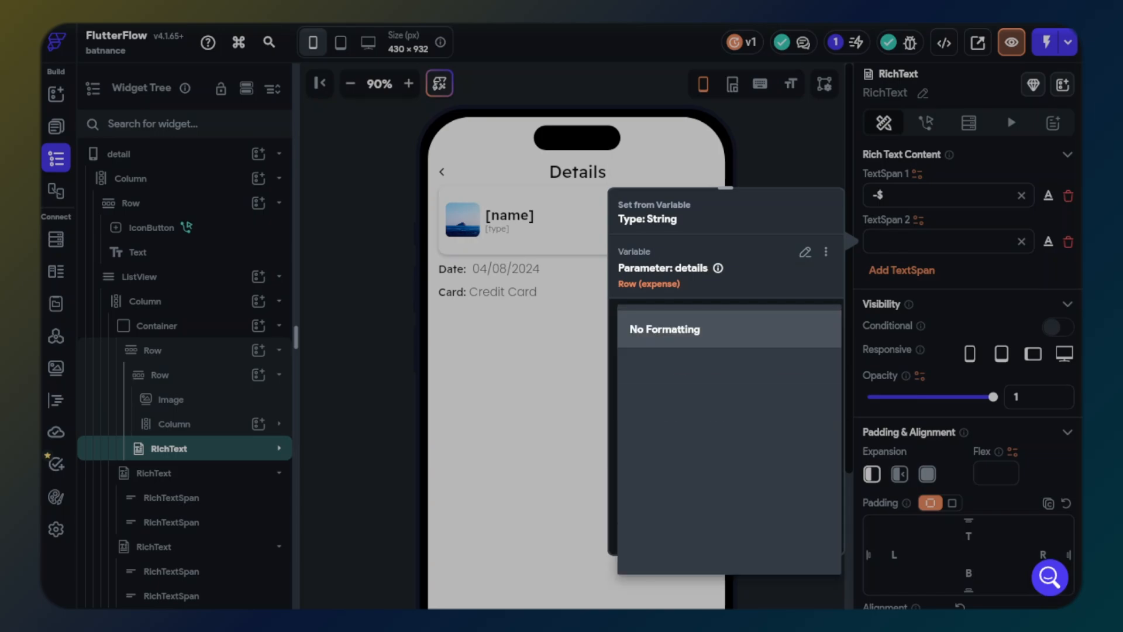
pyautogui.click(706, 358)
pyautogui.click(725, 341)
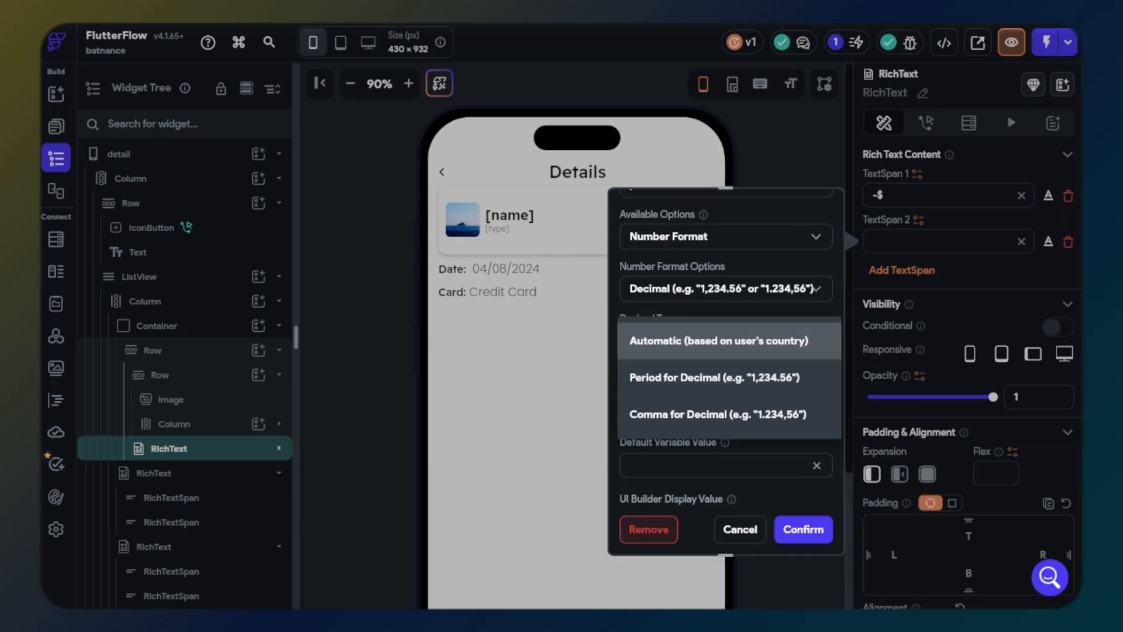
pyautogui.click(719, 343)
pyautogui.scroll(-1, 725, 351)
pyautogui.click(803, 529)
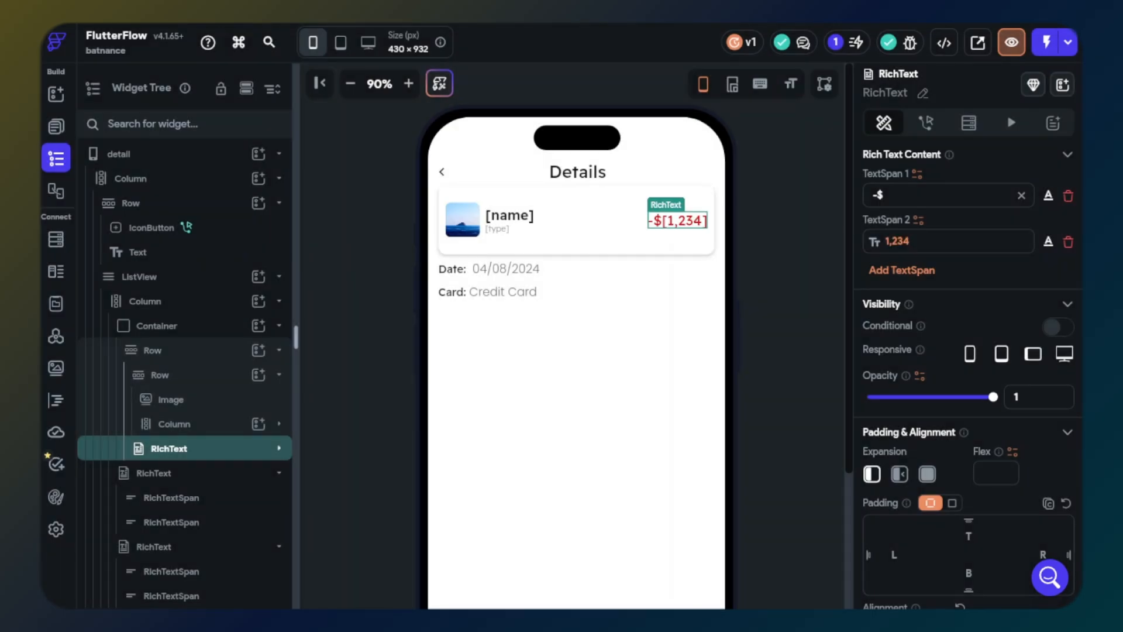
# Set the second text span of the "Date:" RichText from the created_at field of the details parameter
pyautogui.click(497, 269)
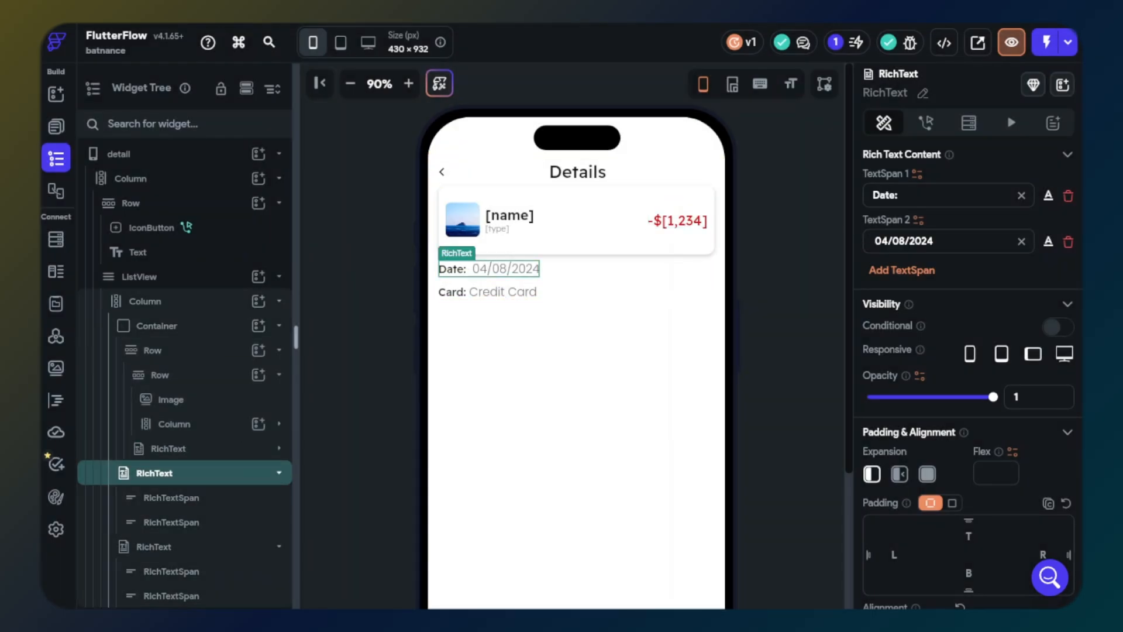
pyautogui.click(918, 220)
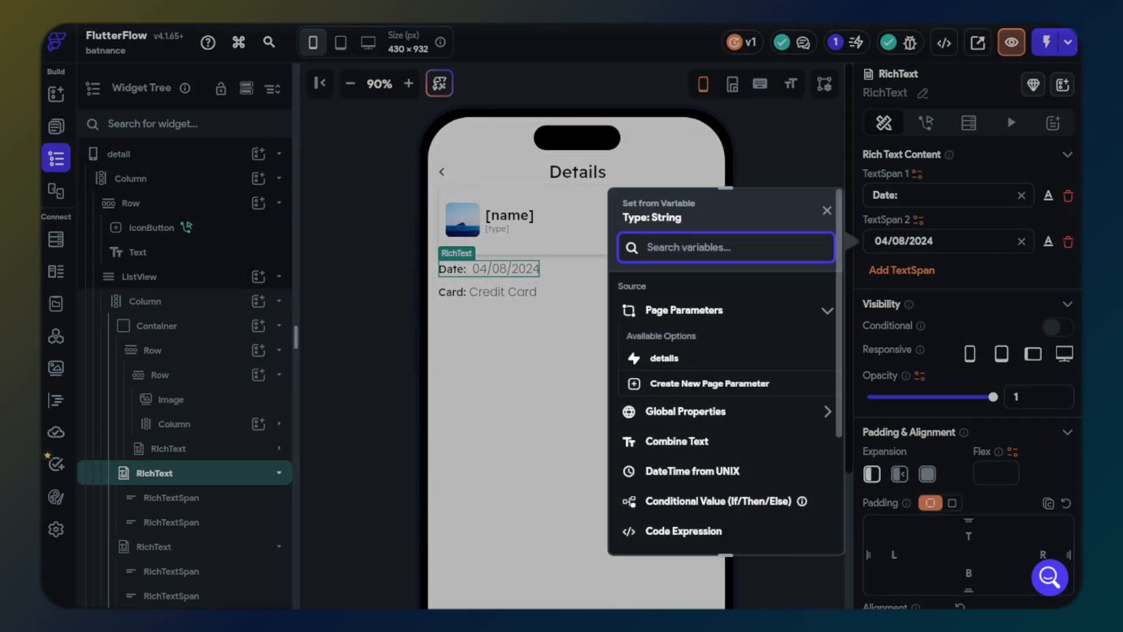
pyautogui.click(665, 357)
pyautogui.click(725, 338)
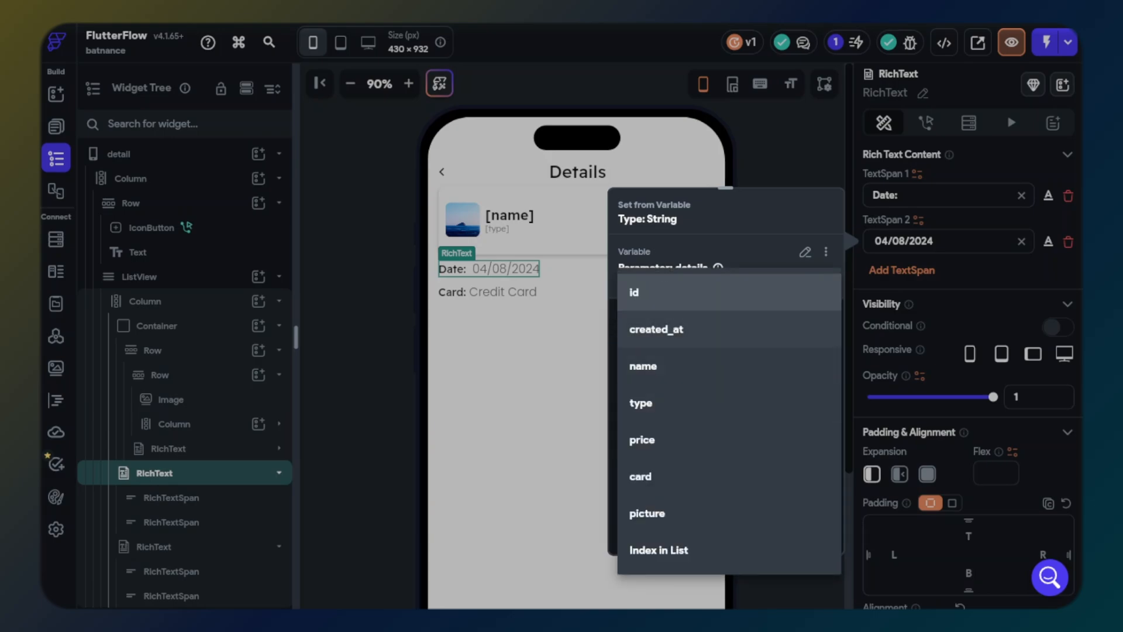
pyautogui.click(657, 329)
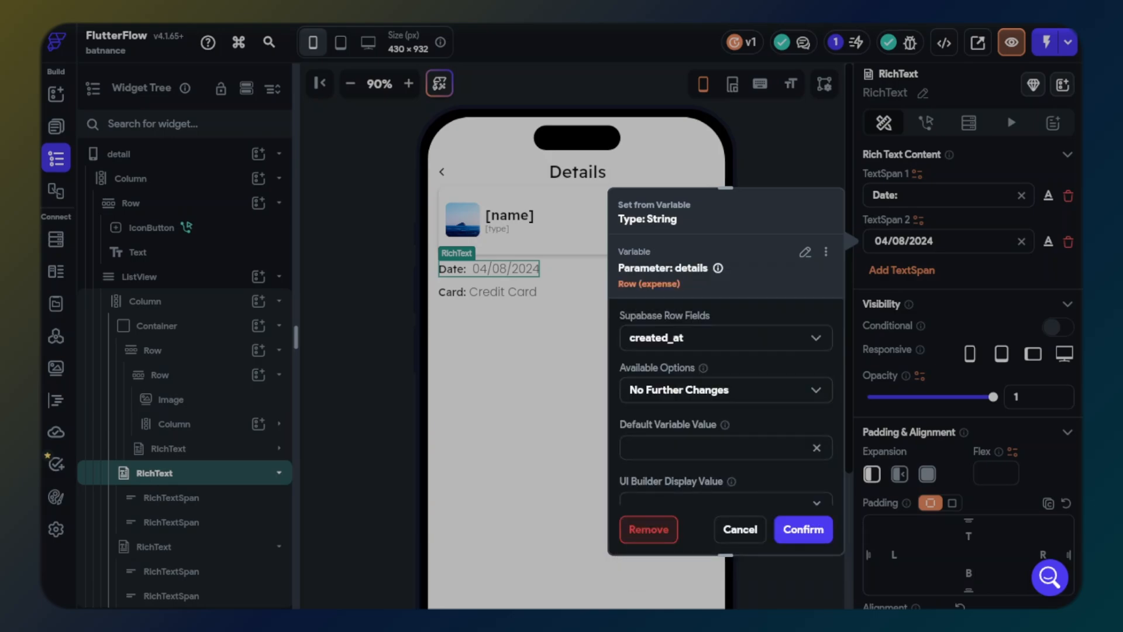
# Apply a DateTime Format of d/M/y to the Date span's created_at value and confirm the binding
pyautogui.click(725, 390)
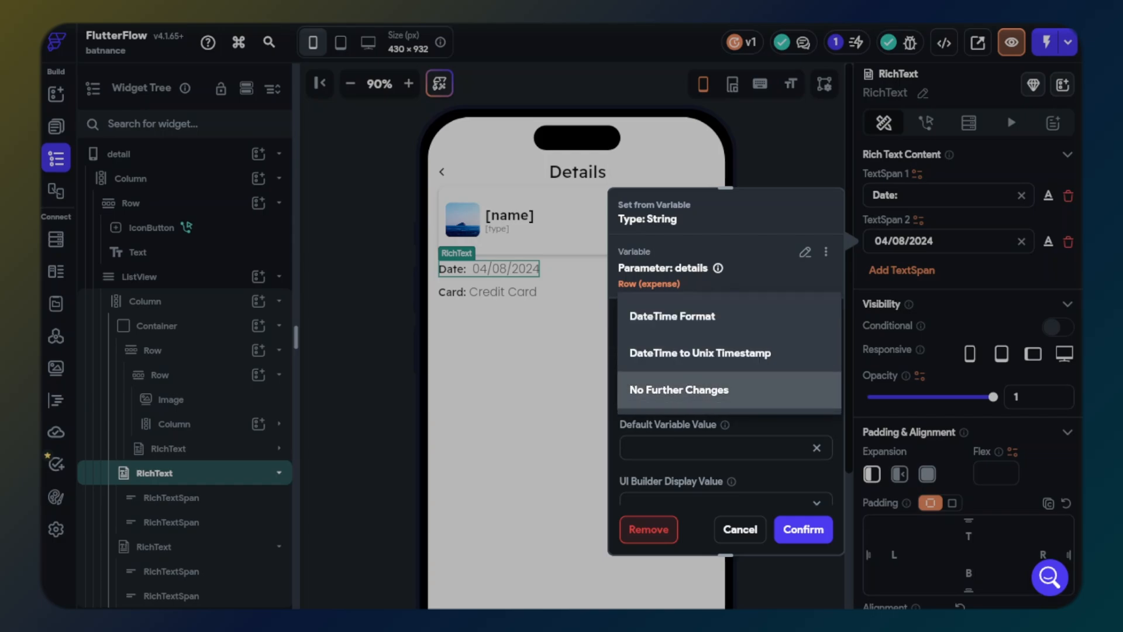
pyautogui.click(672, 316)
pyautogui.click(726, 442)
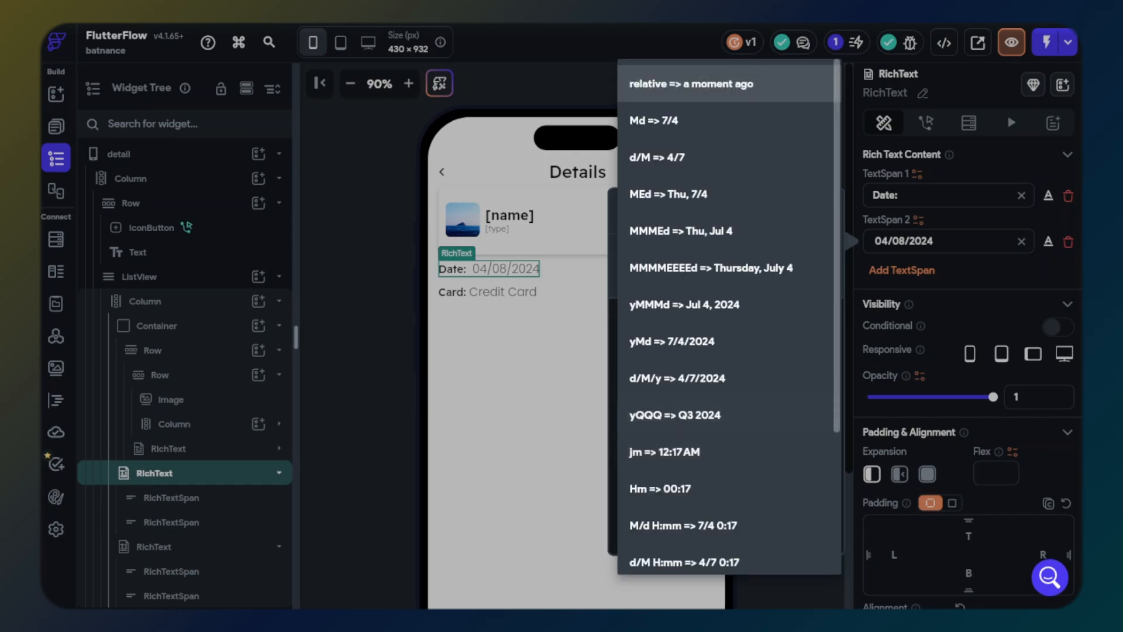
pyautogui.click(682, 378)
pyautogui.scroll(-2, 725, 351)
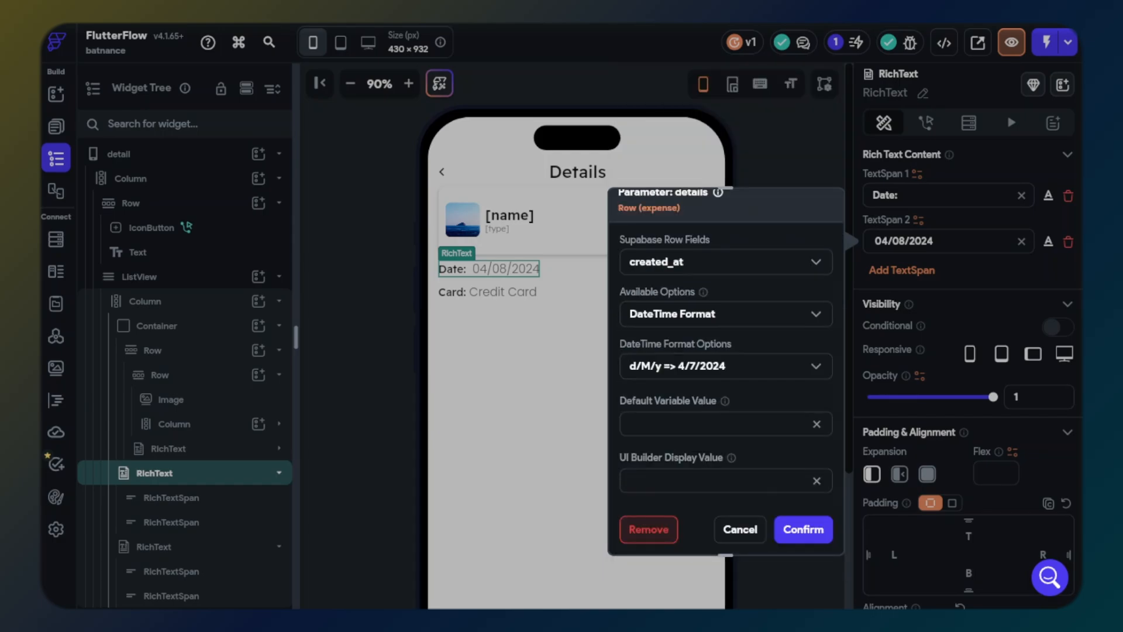
pyautogui.click(802, 528)
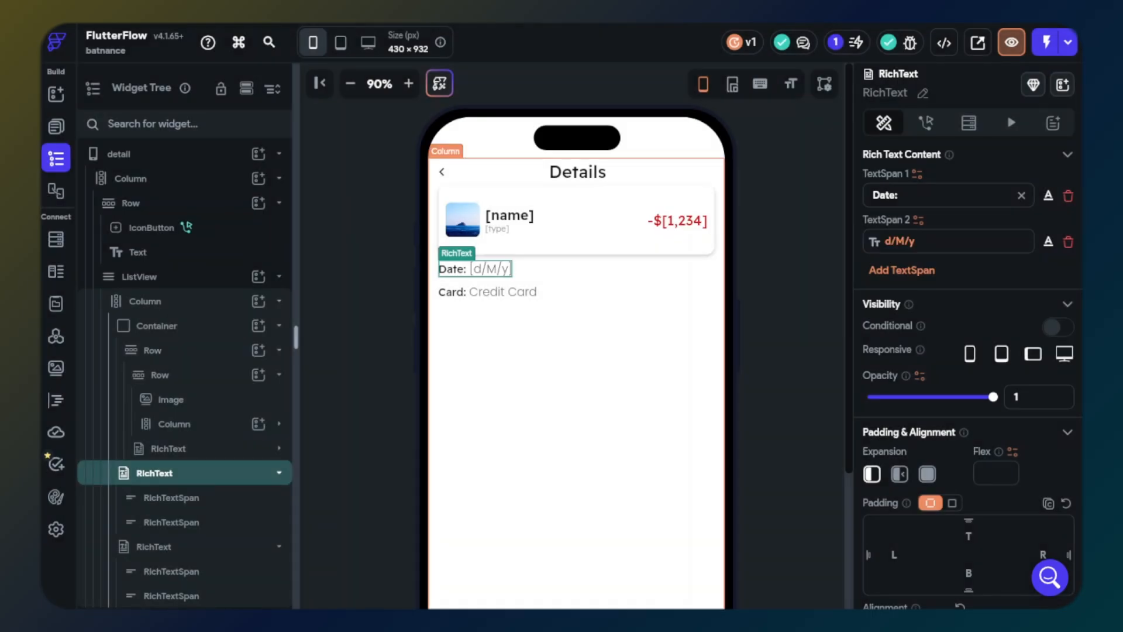
# Bind the second text span of the "Card:" RichText to the type field of the details parameter
pyautogui.click(488, 292)
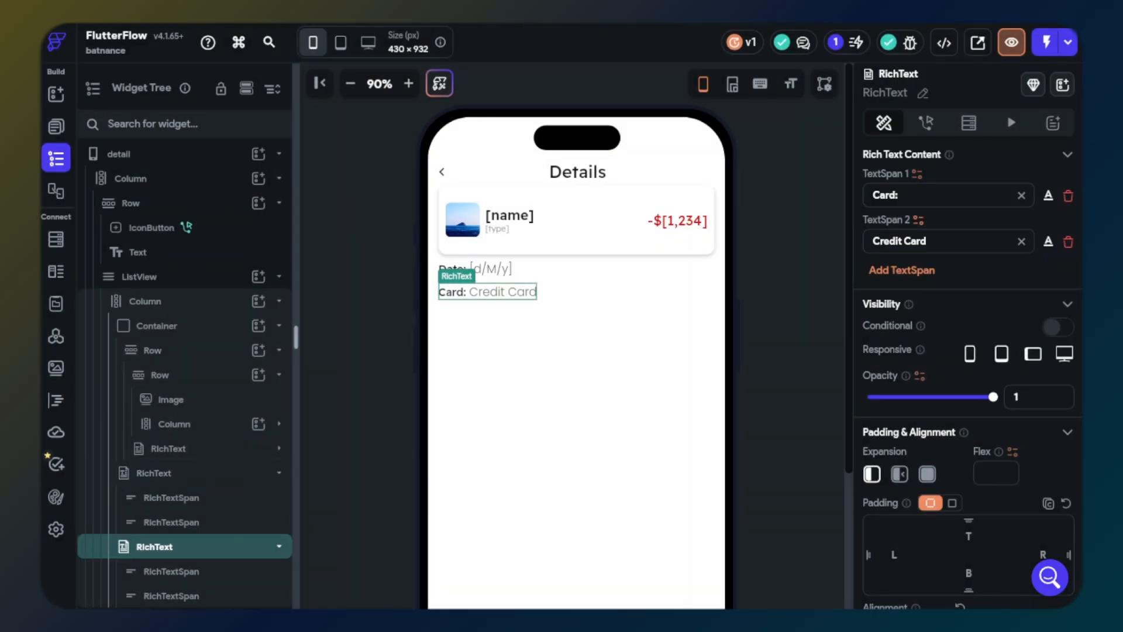
pyautogui.click(918, 220)
pyautogui.click(665, 358)
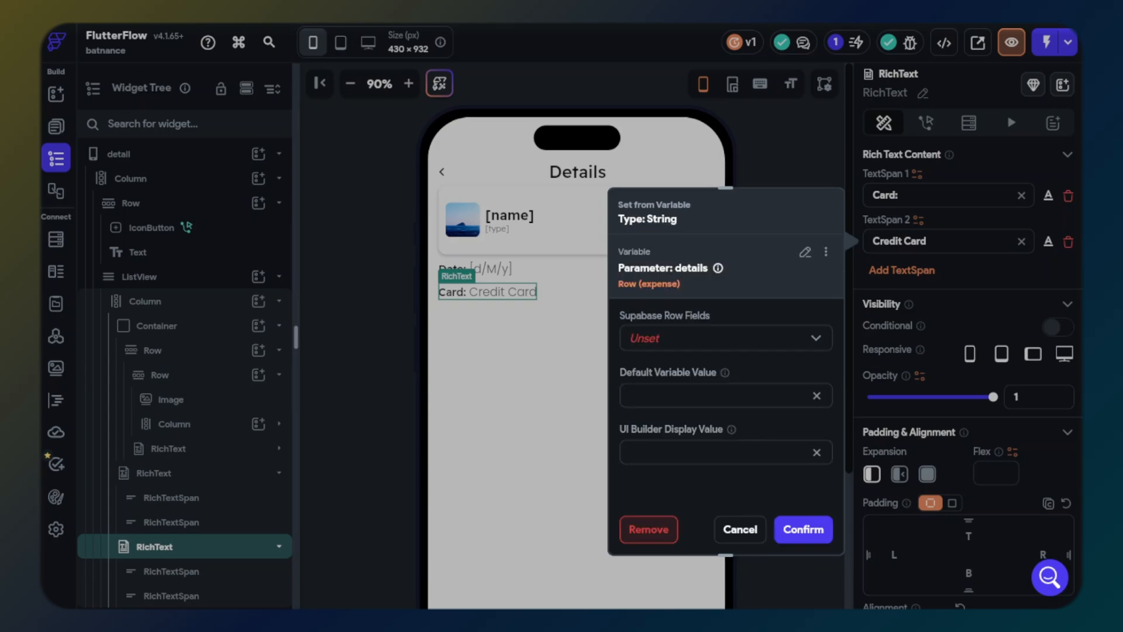
pyautogui.click(725, 338)
pyautogui.click(642, 401)
pyautogui.click(803, 529)
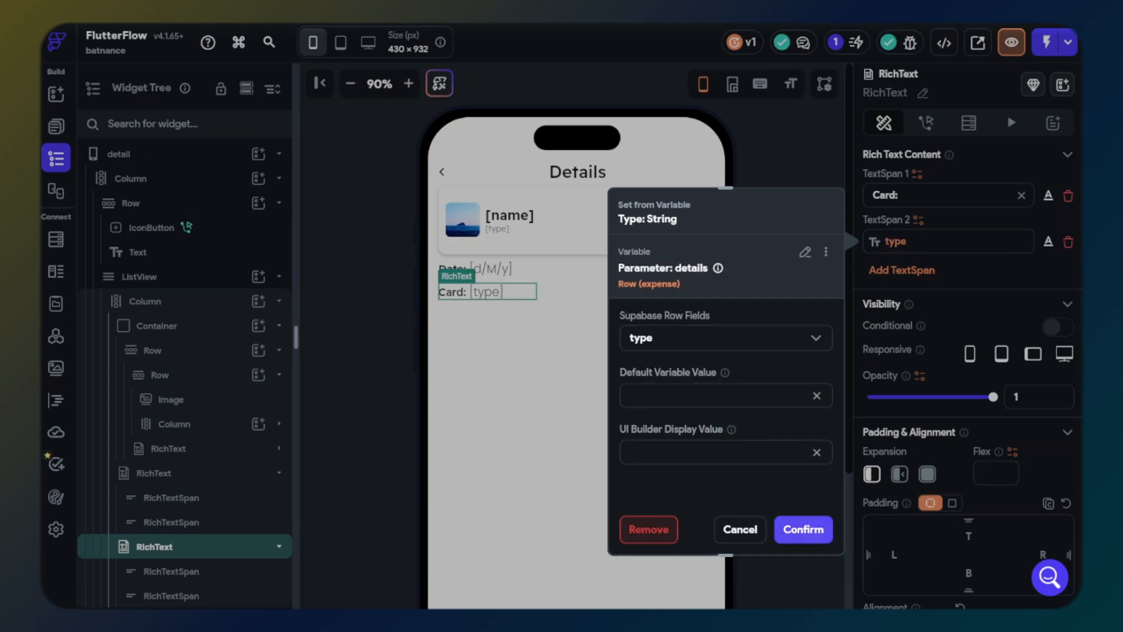
# Change the "Card:" RichText's second span binding to the card field of the details parameter
pyautogui.click(661, 456)
pyautogui.click(787, 456)
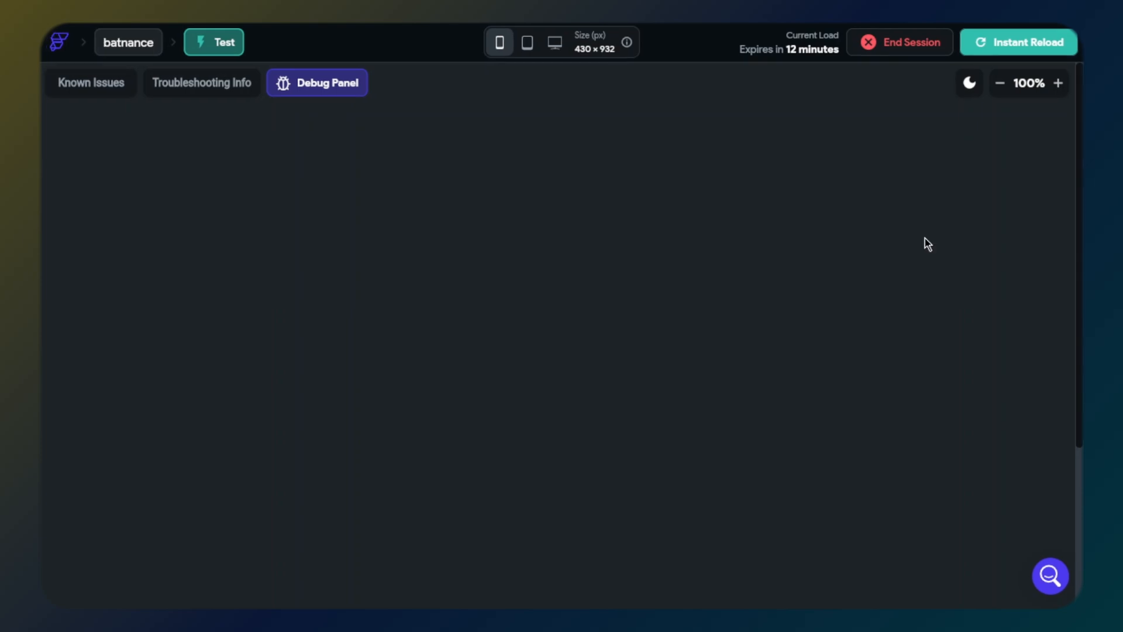
# Zoom the test preview out to 75%, check the Flutterflow expense's detail page and return to the list
pyautogui.click(1001, 91)
pyautogui.click(1001, 91)
pyautogui.click(1001, 91)
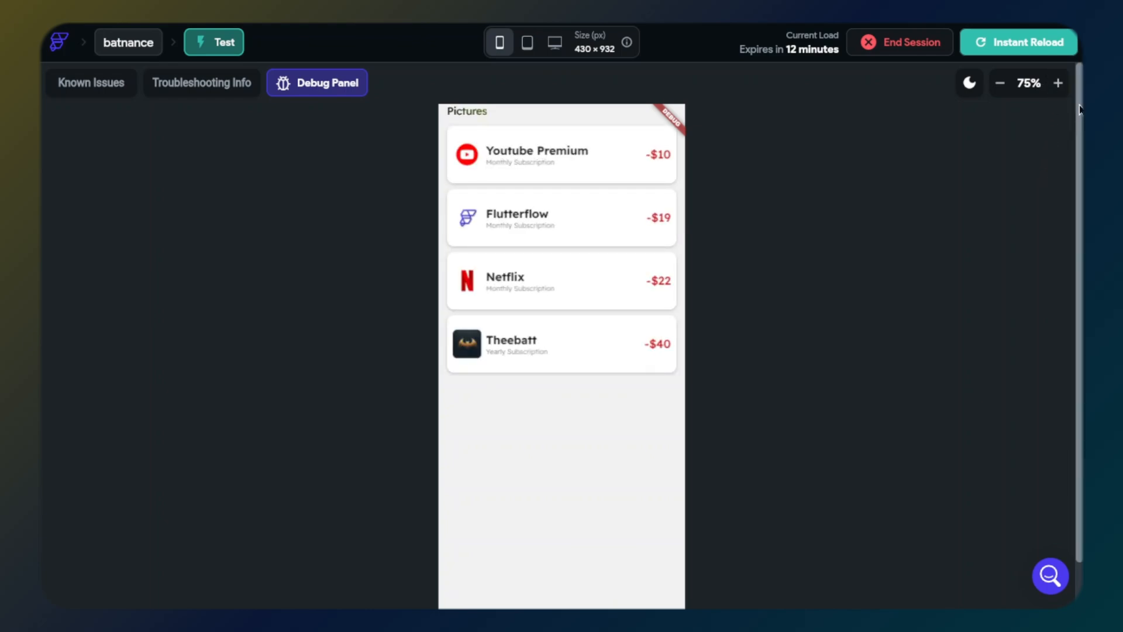
pyautogui.moveTo(1079, 106); pyautogui.dragTo(1079, 129)
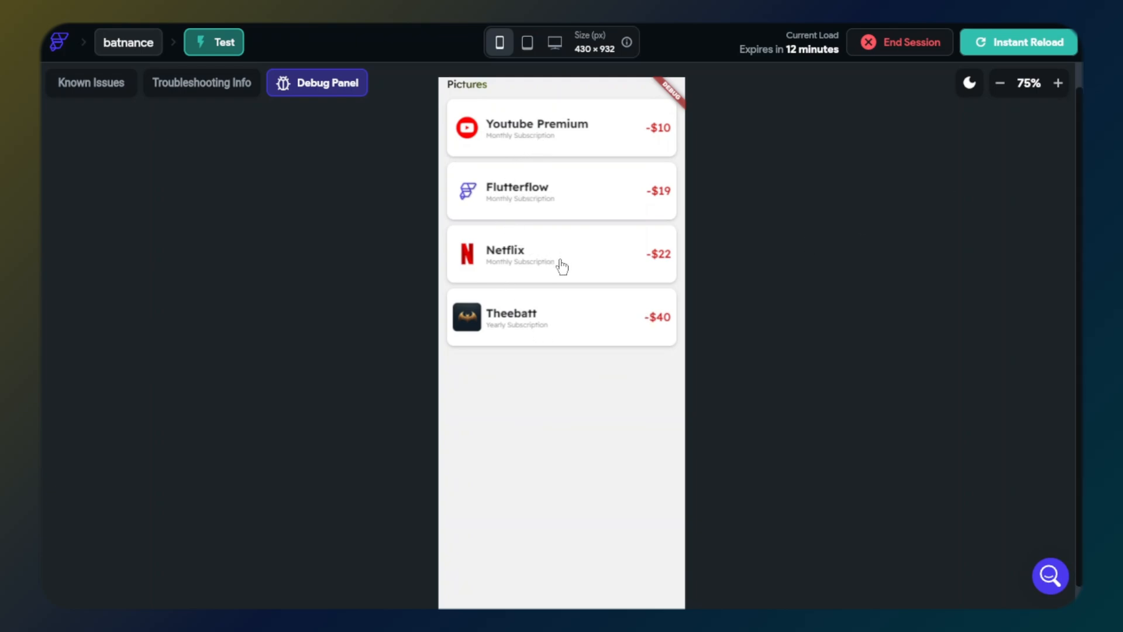
pyautogui.click(542, 190)
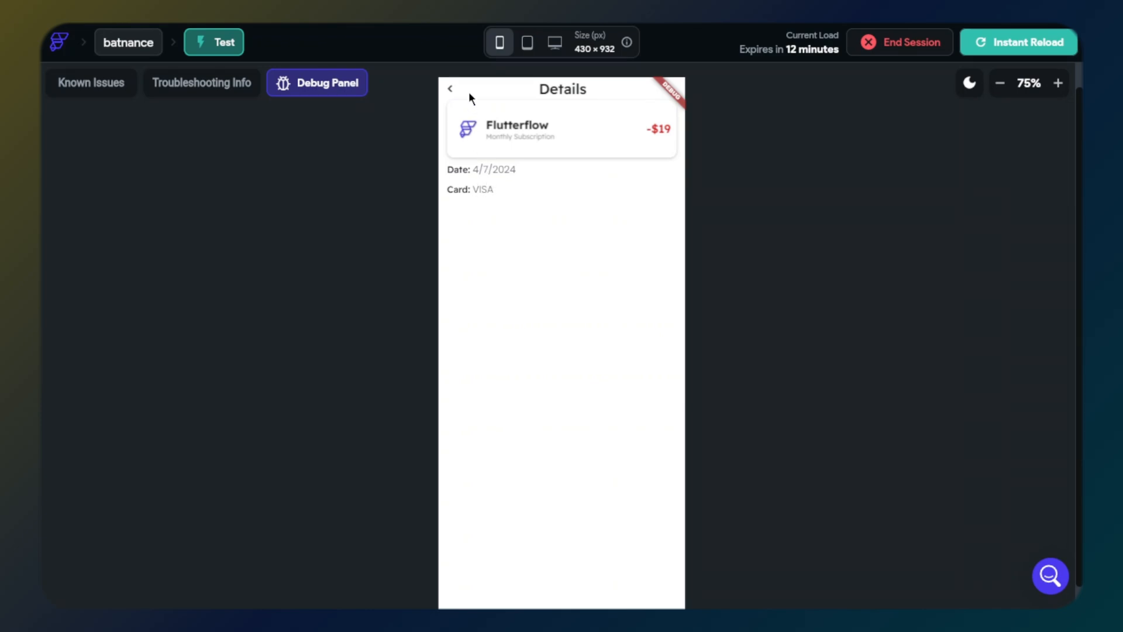
pyautogui.click(449, 88)
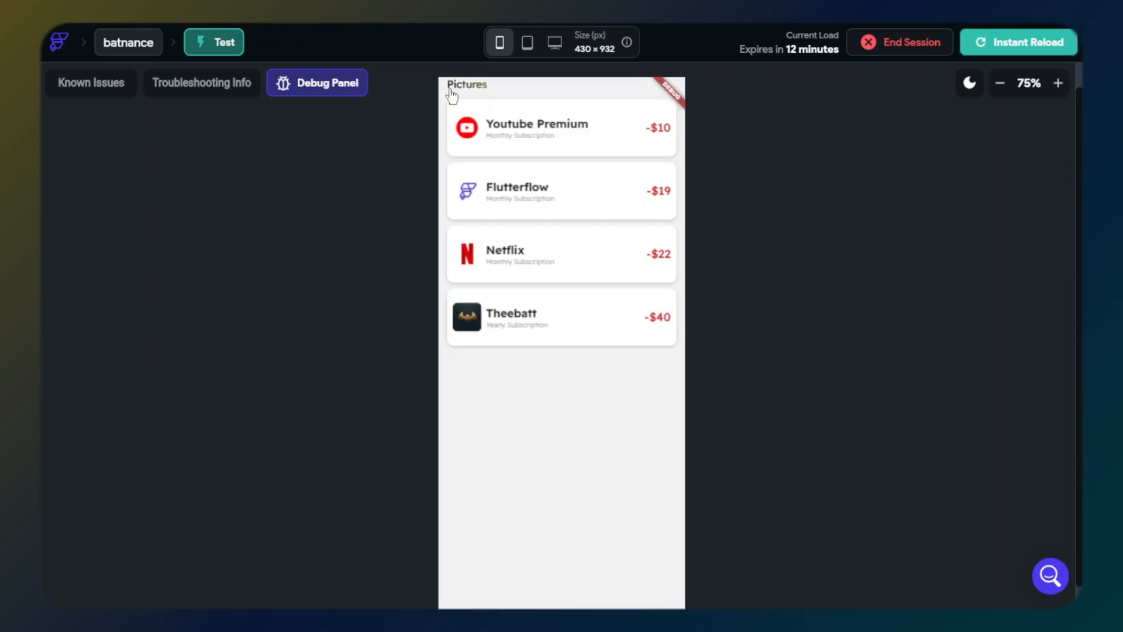
# Check the detail pages of the Netflix, Theebatt and Youtube Premium expenses, returning to the list after each
pyautogui.click(521, 258)
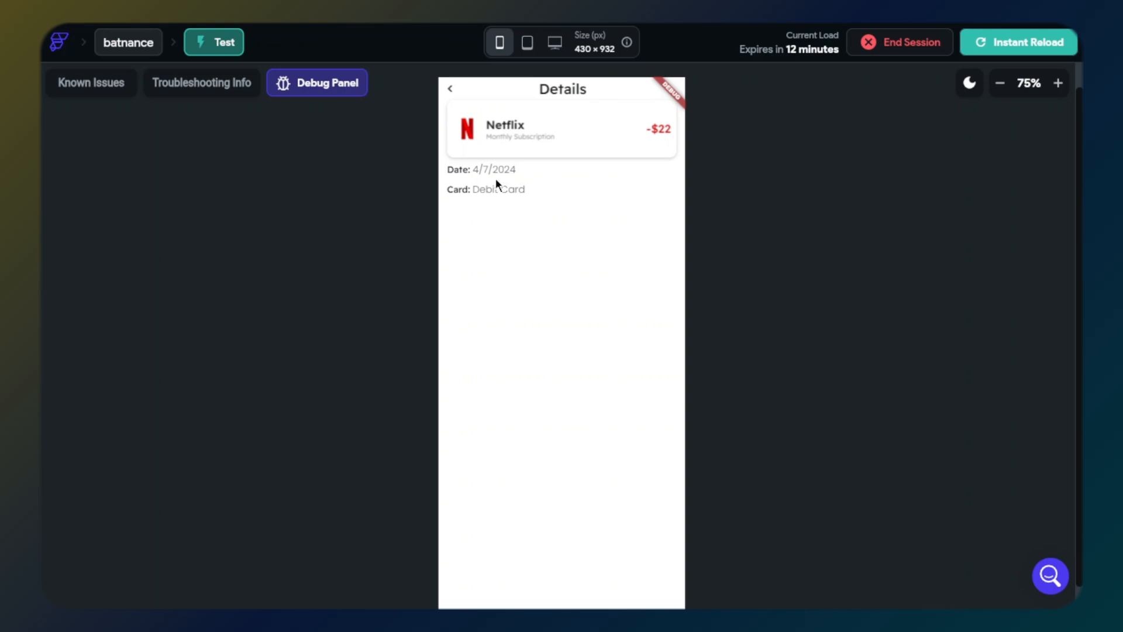
pyautogui.click(445, 90)
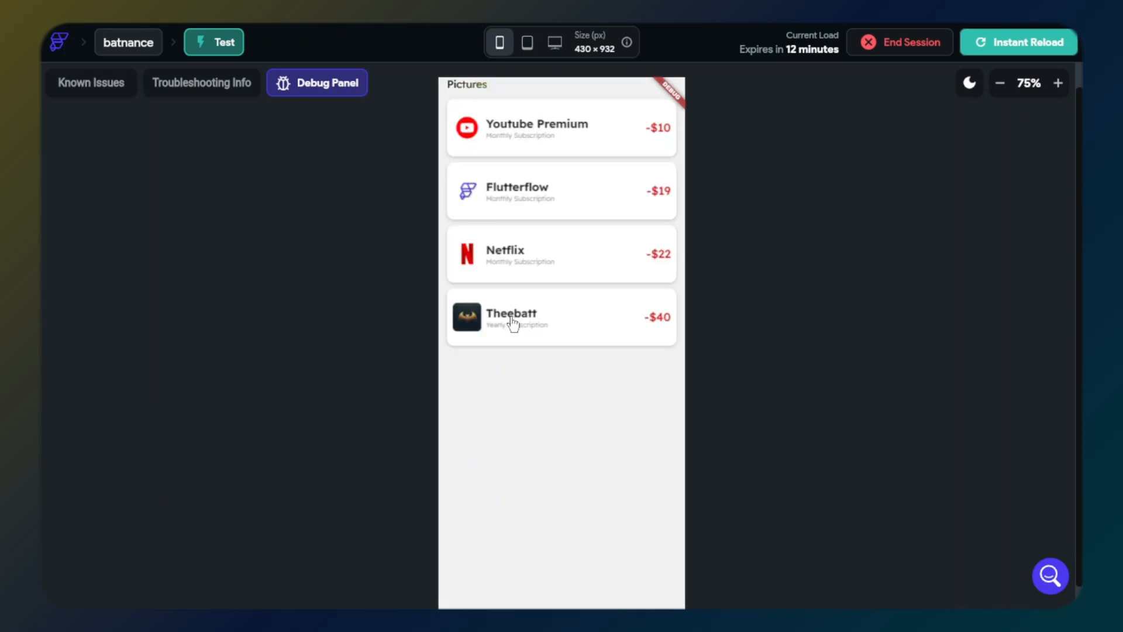
pyautogui.click(512, 322)
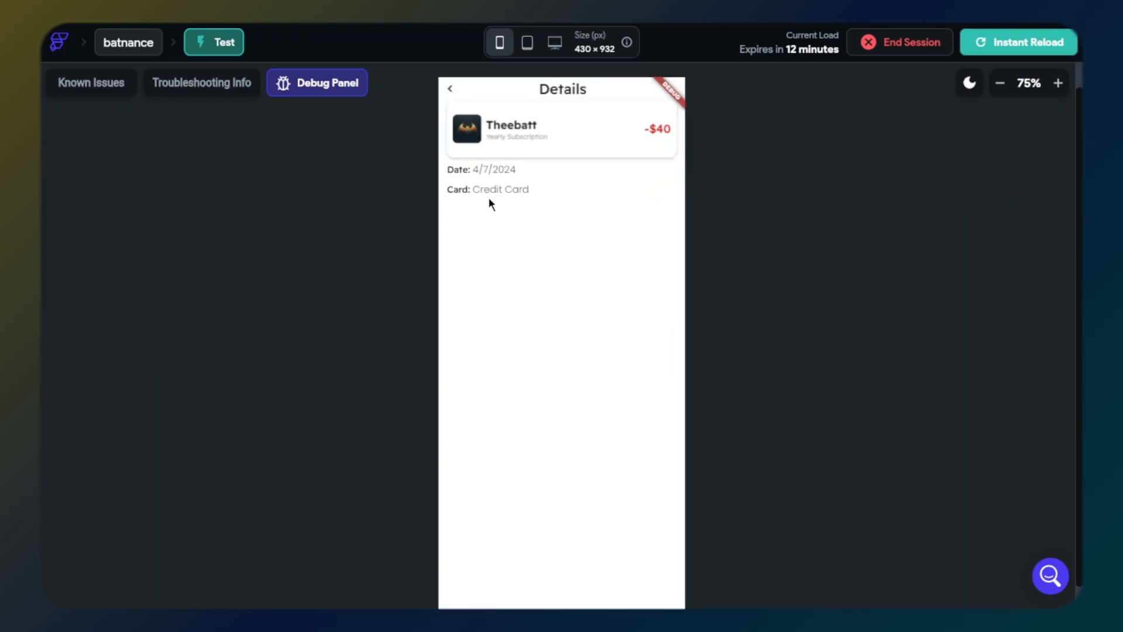
pyautogui.click(446, 89)
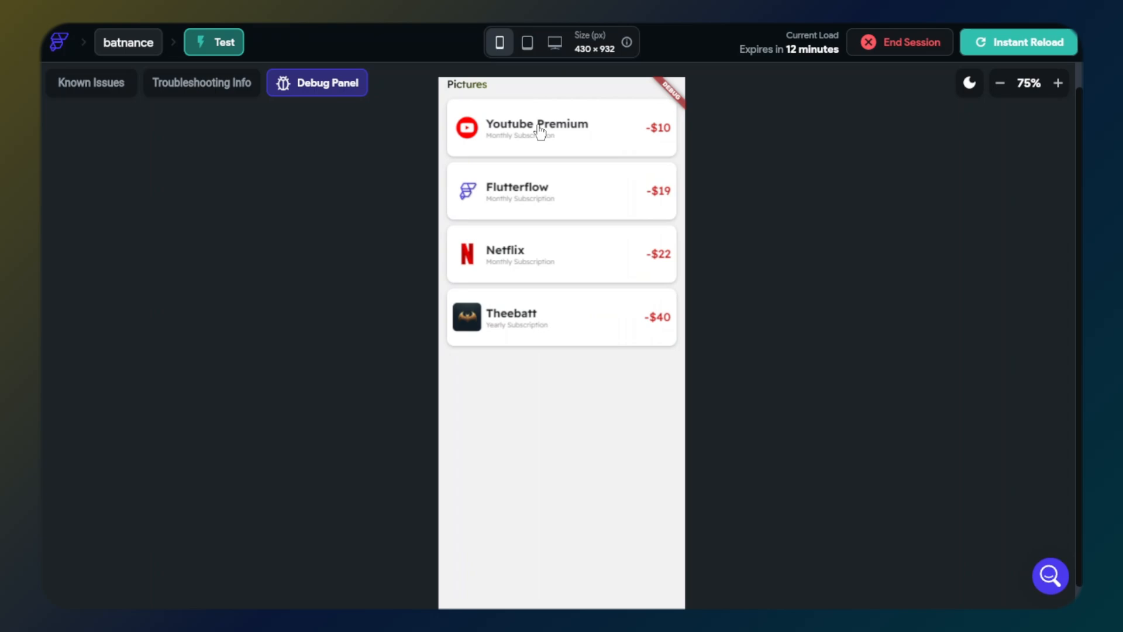
pyautogui.click(539, 129)
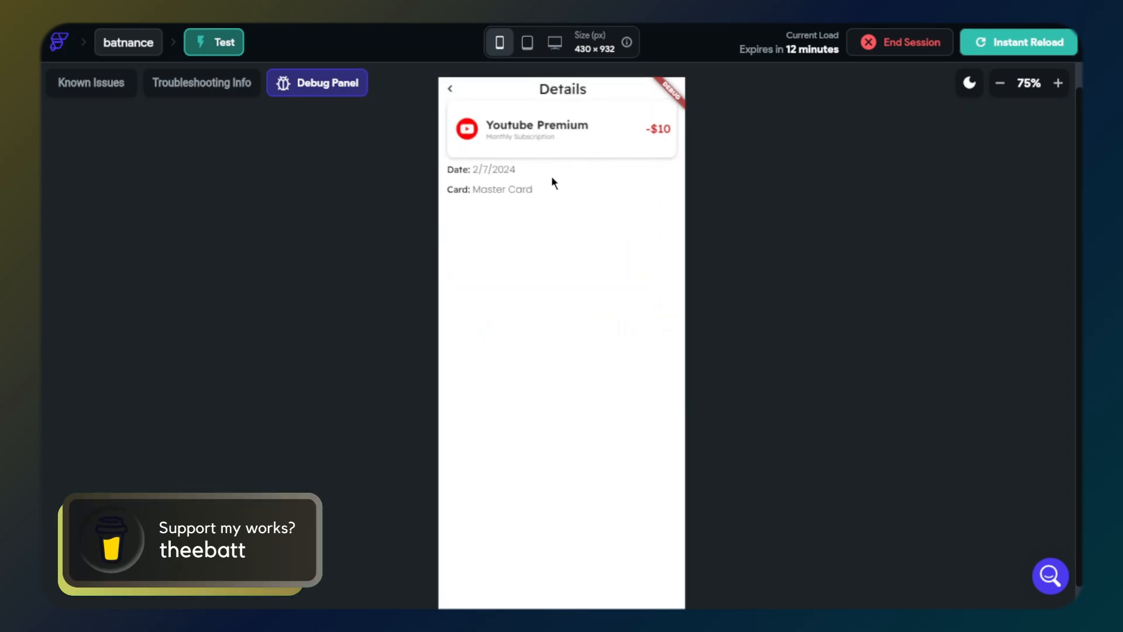
pyautogui.click(450, 89)
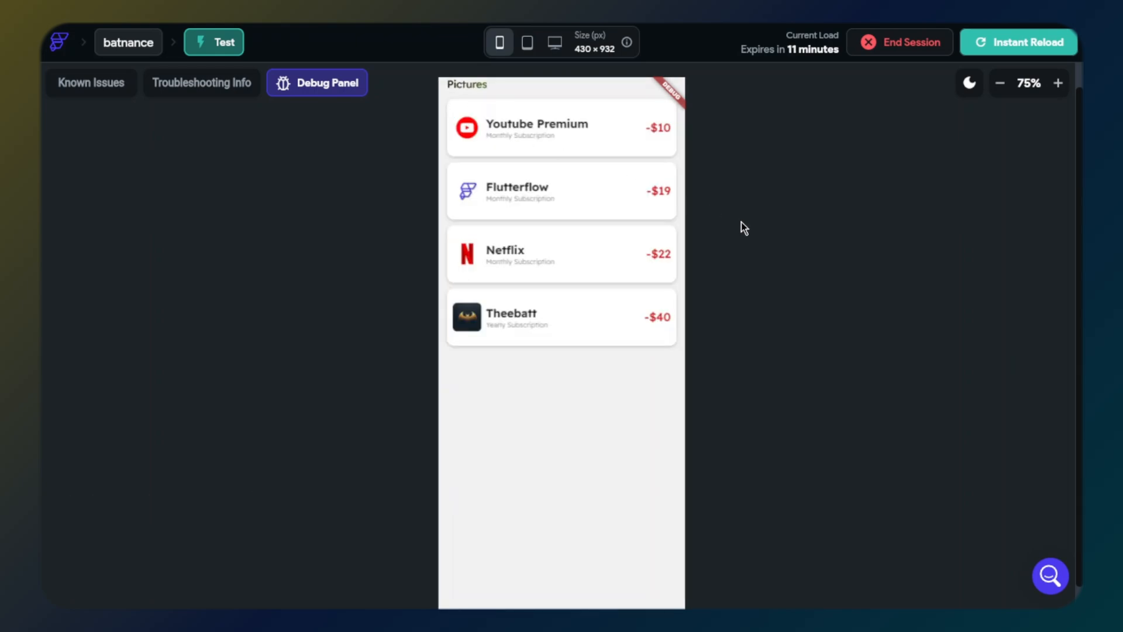